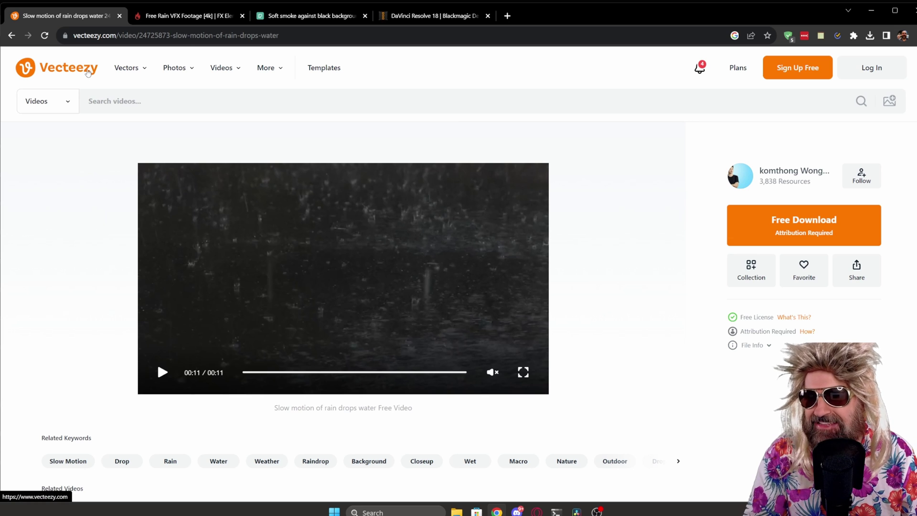
# Replay the Vecteezy slow-motion rain drops preview, then go to the FX Elements rain footage page.
pyautogui.click(163, 372)
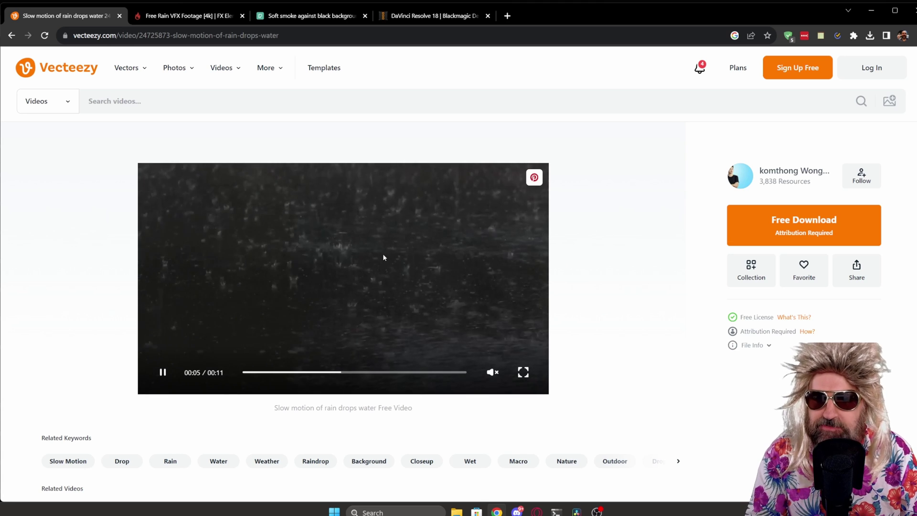
pyautogui.hotkey('ctrl', 'Tab')
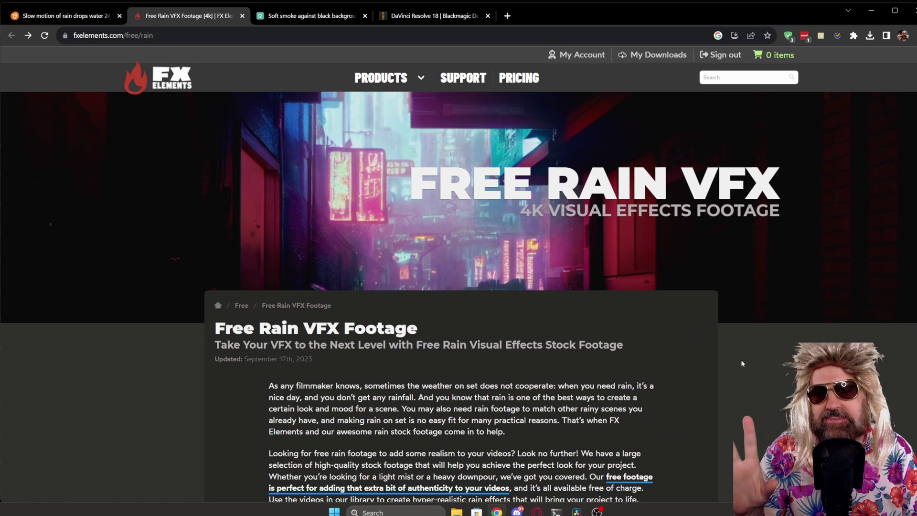
# Preview five Free 4k Rain VFX Footage clips, then go to the Pexels smoke page.
pyautogui.scroll(-3, 756, 358)
pyautogui.scroll(-6, 759, 353)
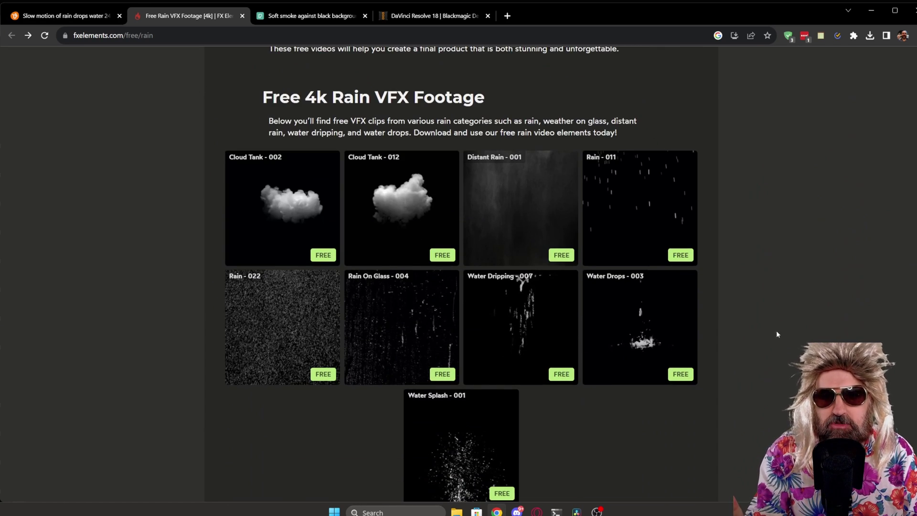
pyautogui.moveTo(270, 329)
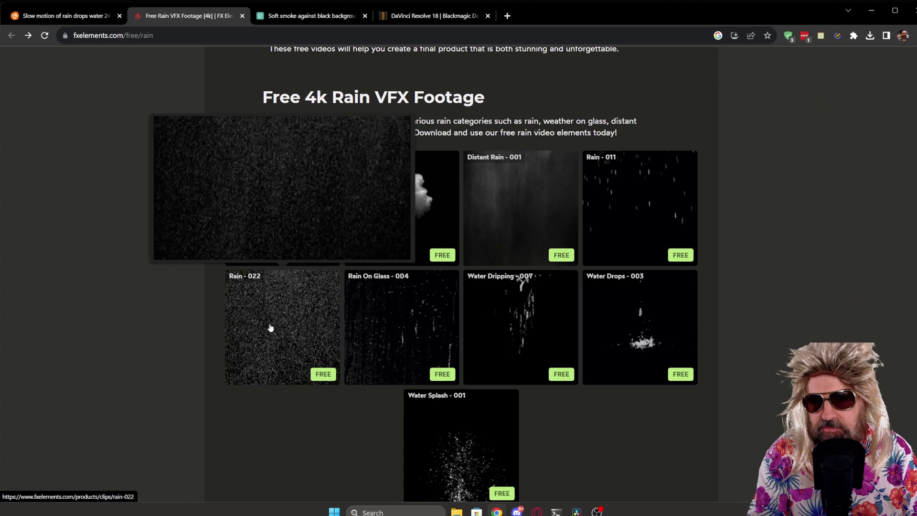
pyautogui.moveTo(414, 338)
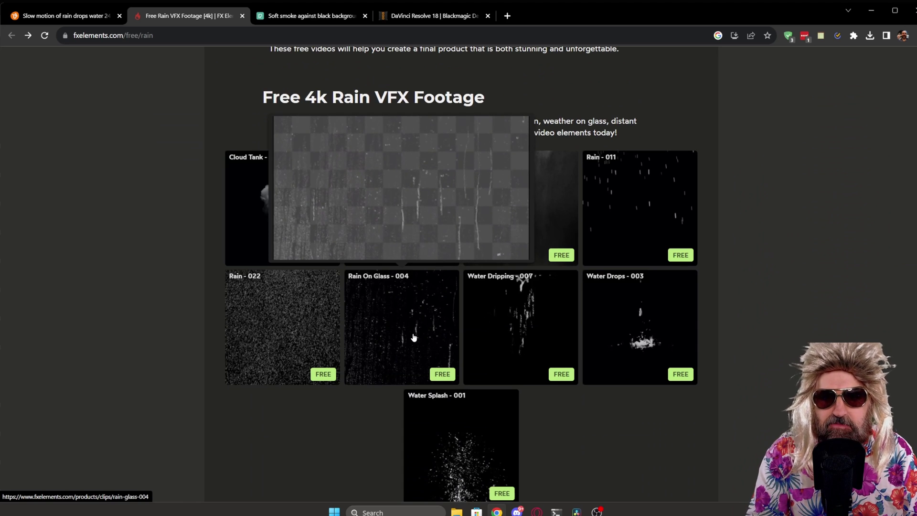
pyautogui.moveTo(522, 344)
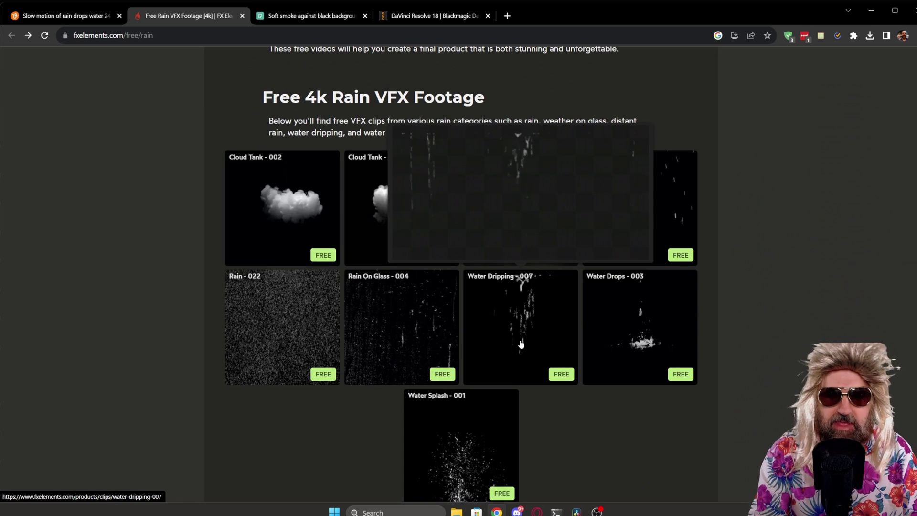
pyautogui.moveTo(643, 339)
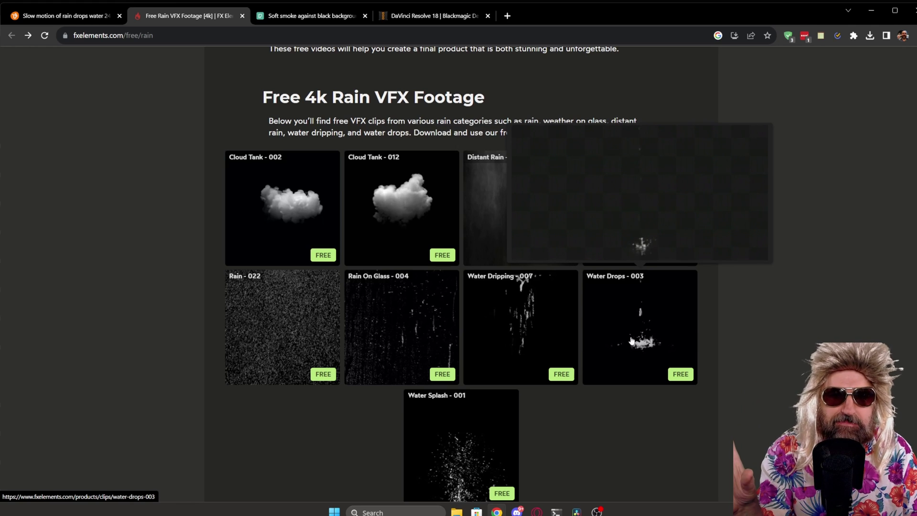
pyautogui.moveTo(496, 229)
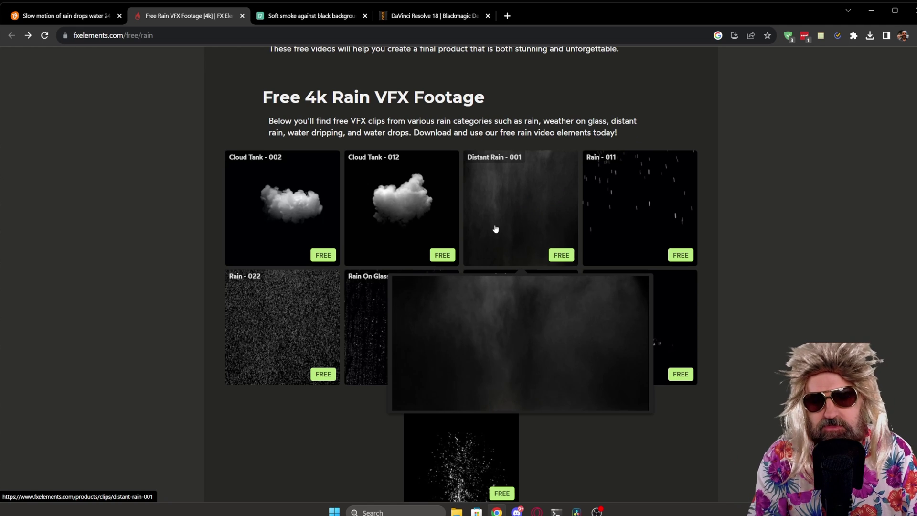
pyautogui.hotkey('ctrl', 'Tab')
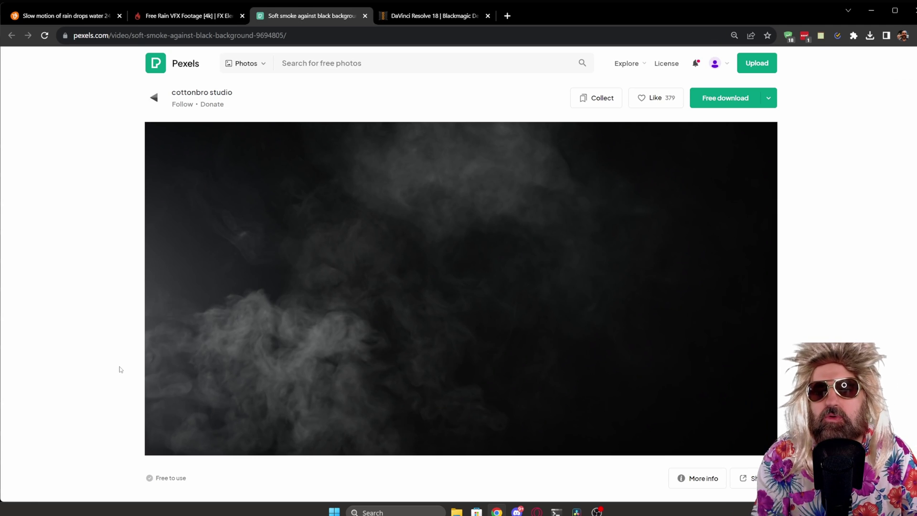
# Play the Pexels 'Soft smoke against black background' preview video.
pyautogui.click(160, 446)
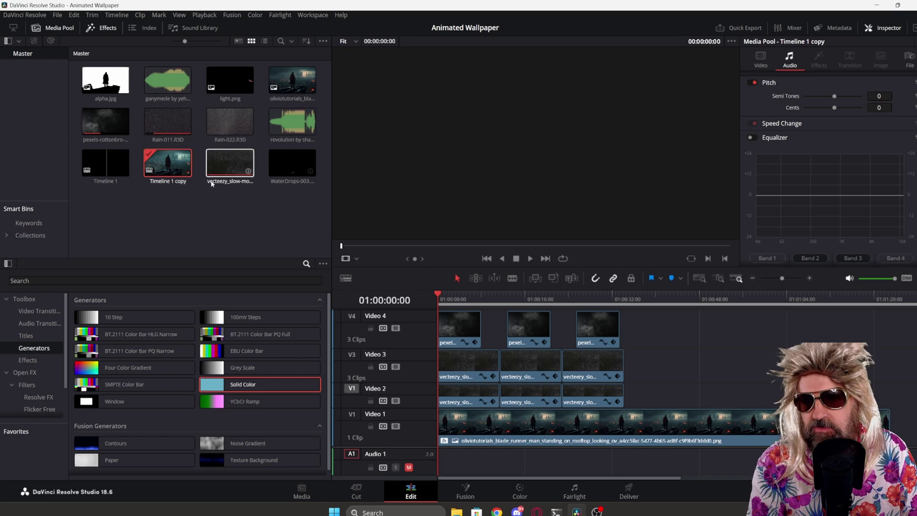
# Place the olivio rooftop cityscape PNG on Video 1 and compare the composite with bypass on and off.
pyautogui.click(288, 79)
pyautogui.moveTo(288, 80); pyautogui.dragTo(576, 436)
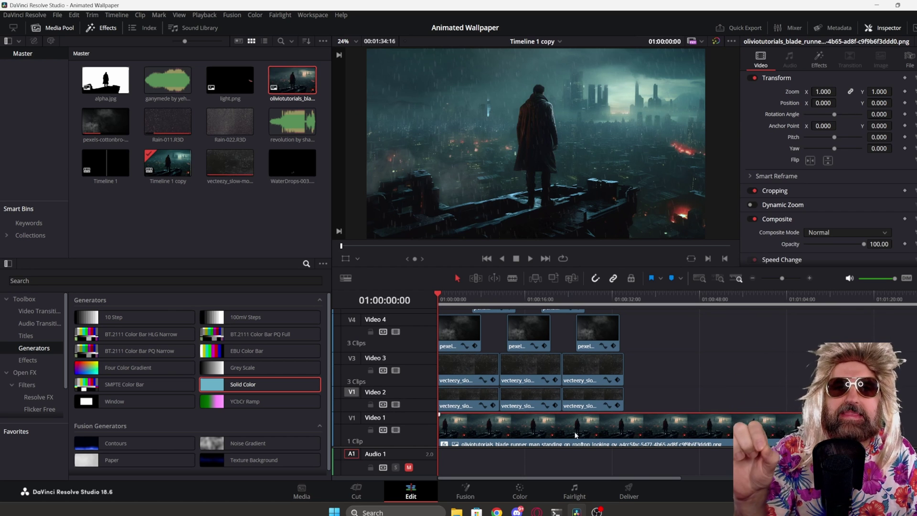
pyautogui.click(716, 43)
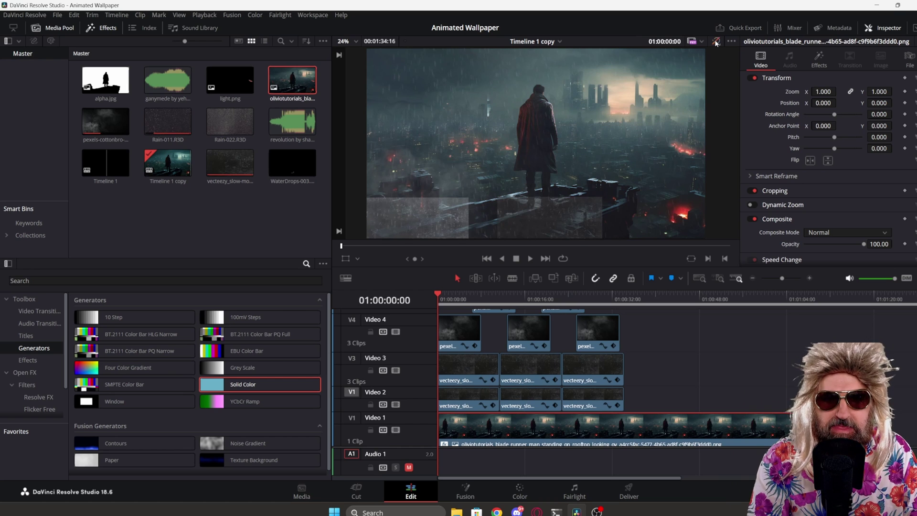
pyautogui.click(716, 42)
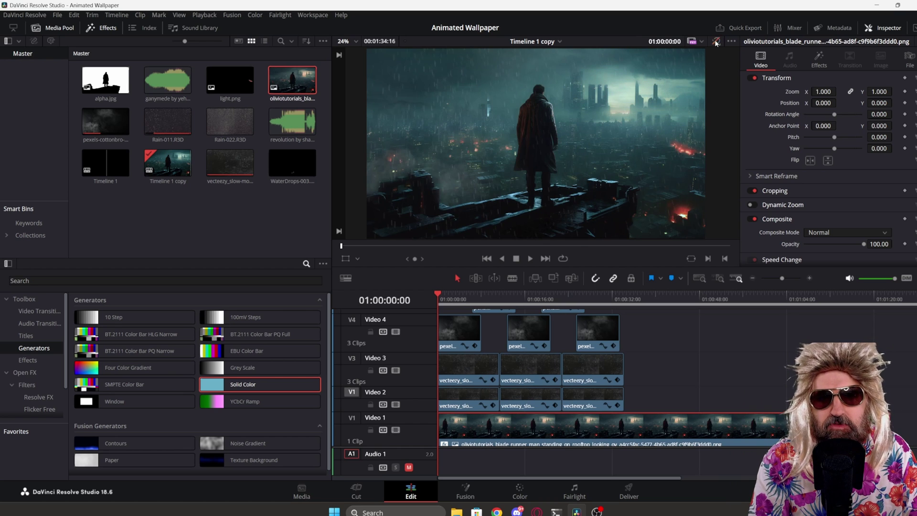
pyautogui.click(717, 42)
pyautogui.click(717, 42)
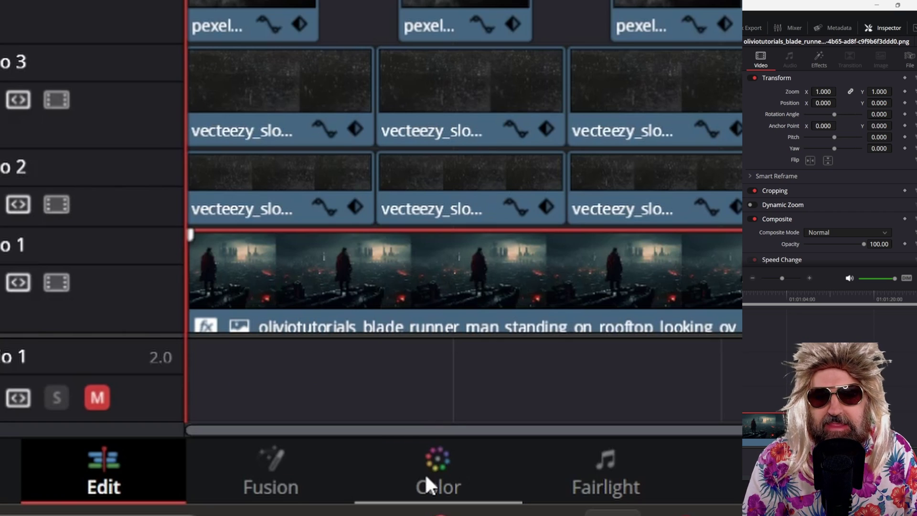
# On the Color page, select clip 06, the rooftop cityscape PNG, for grading.
pyautogui.click(443, 461)
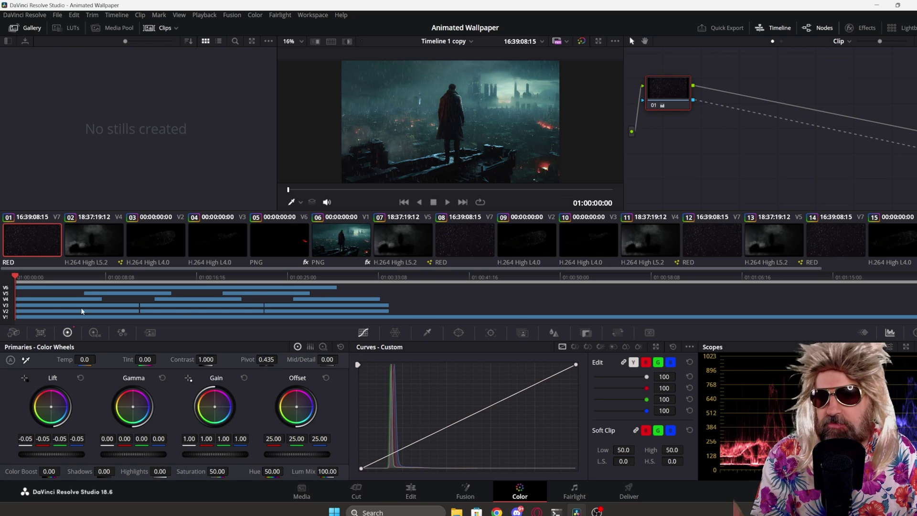
pyautogui.click(31, 319)
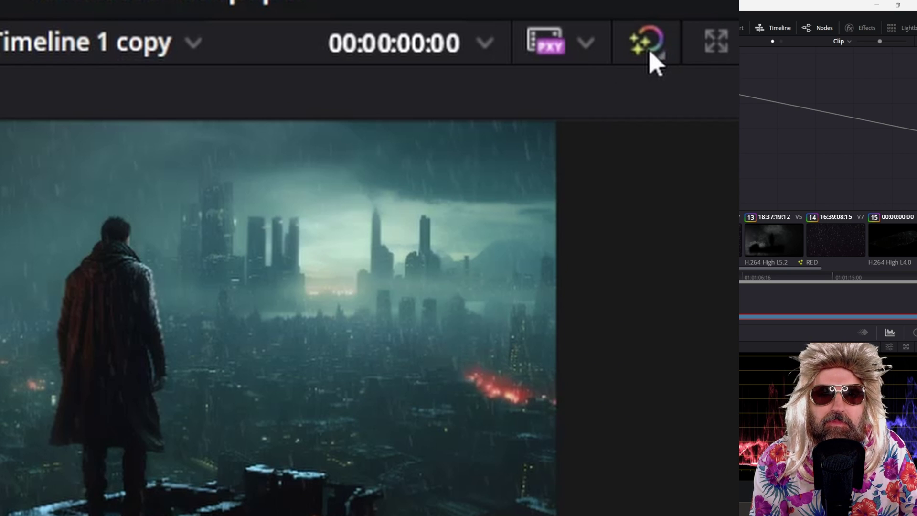
pyautogui.click(650, 52)
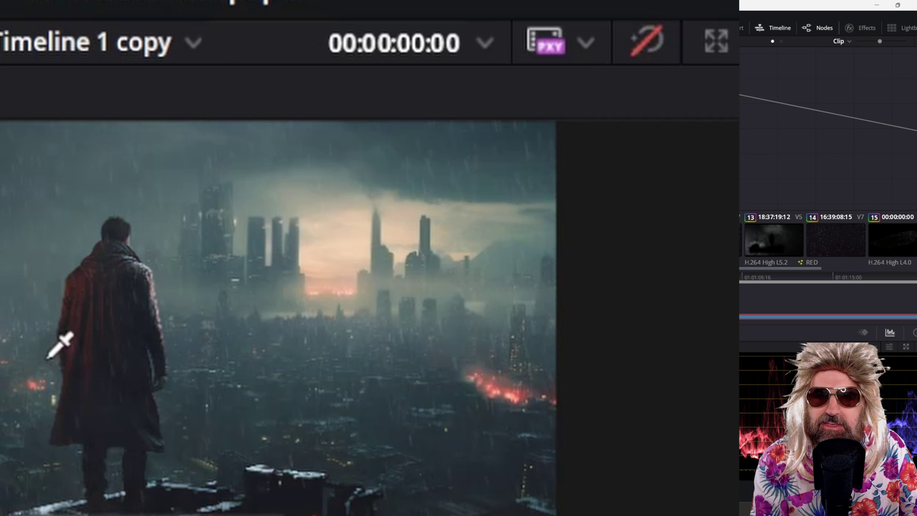
pyautogui.click(654, 30)
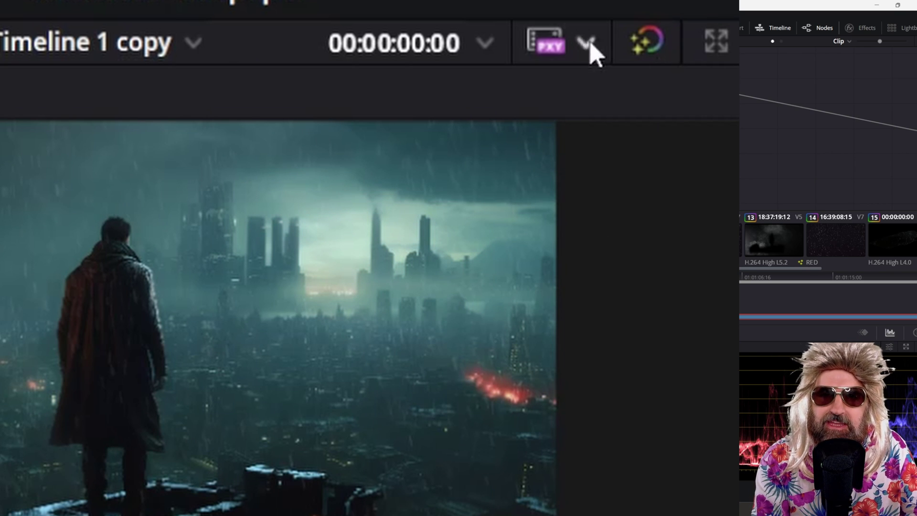
pyautogui.click(655, 41)
pyautogui.click(656, 41)
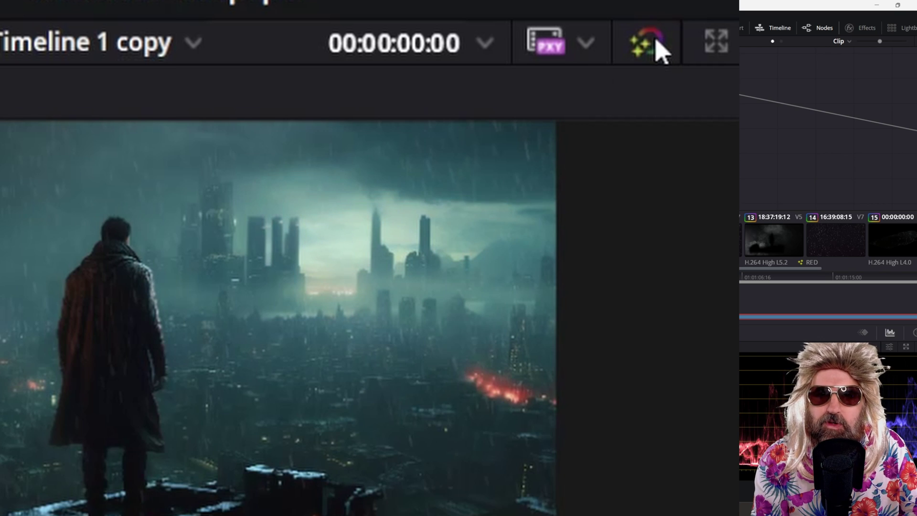
pyautogui.click(655, 41)
pyautogui.click(655, 41)
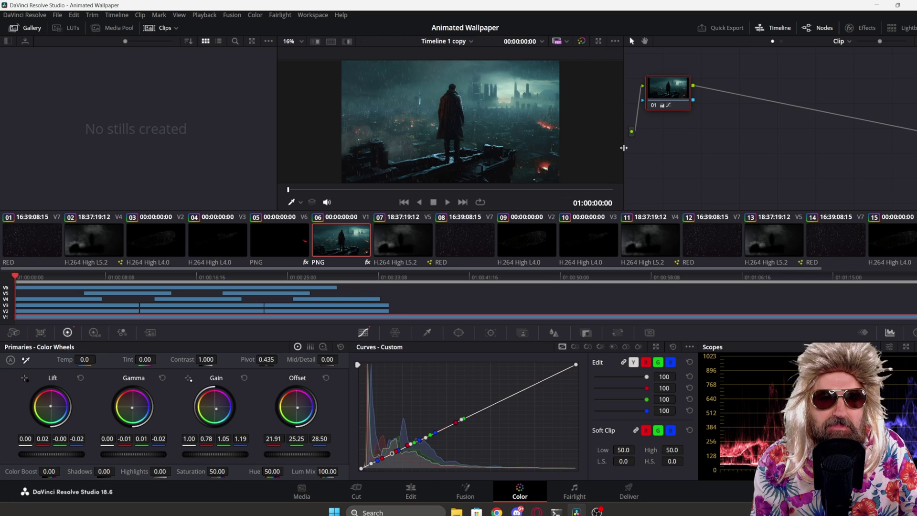
pyautogui.moveTo(624, 147); pyautogui.dragTo(556, 132)
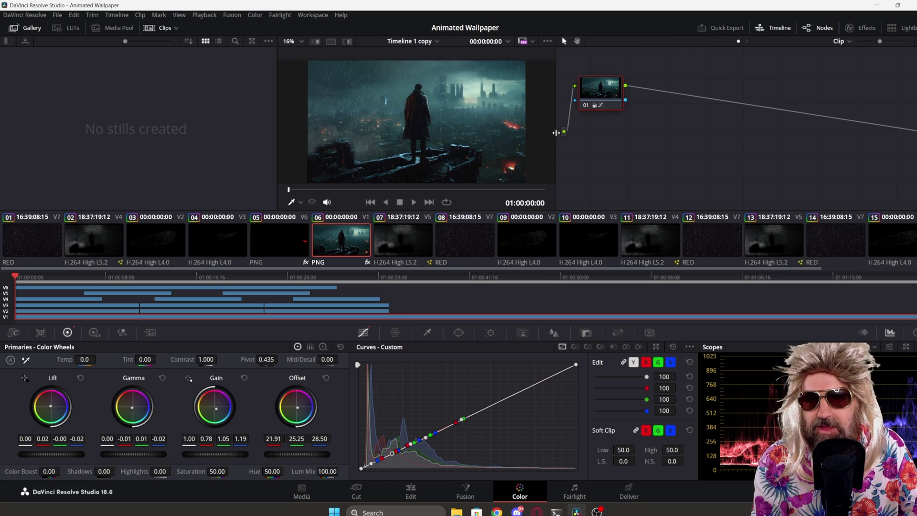
pyautogui.moveTo(556, 133); pyautogui.dragTo(615, 133)
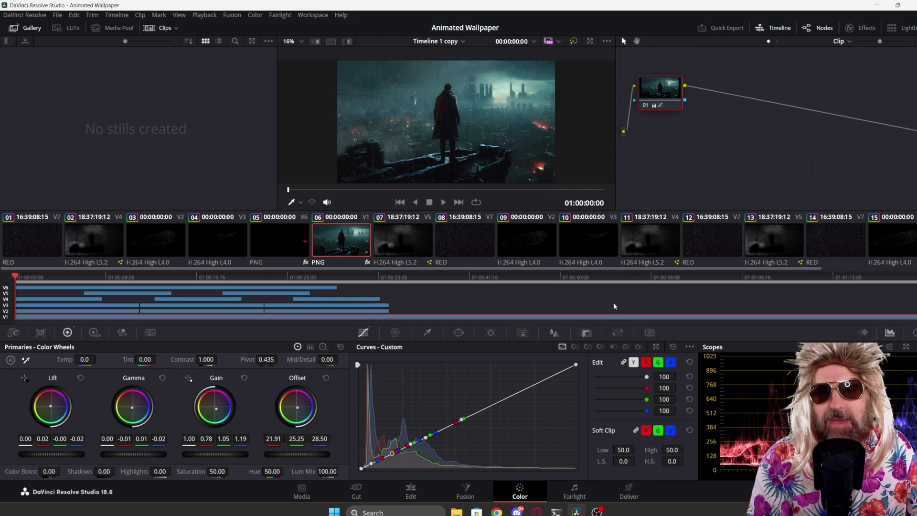
pyautogui.click(414, 491)
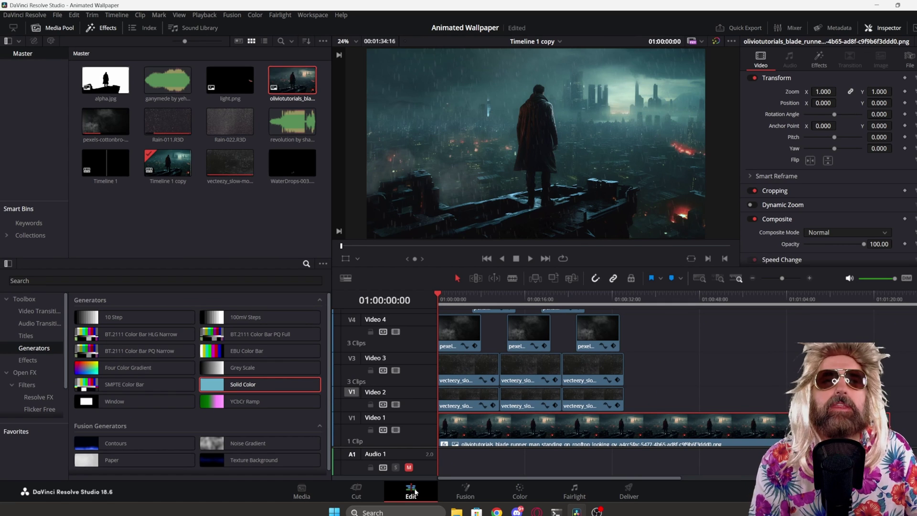
pyautogui.click(227, 165)
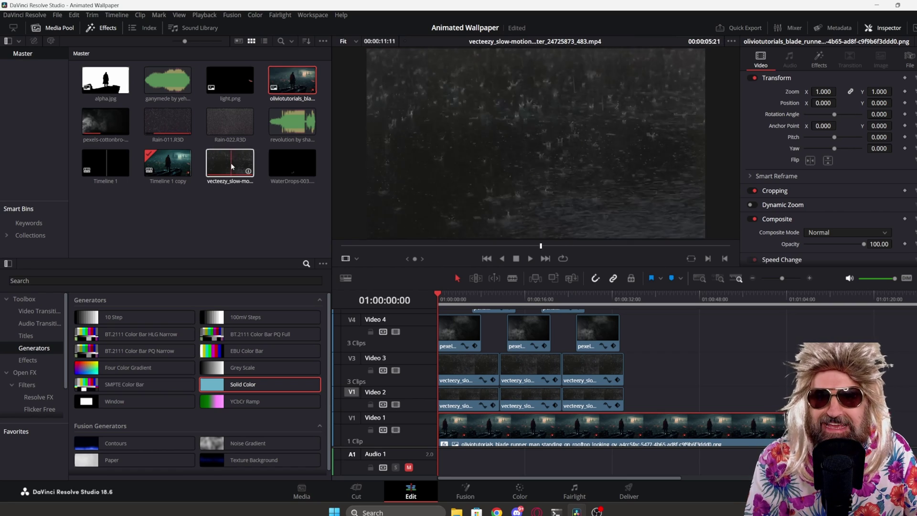
pyautogui.click(244, 213)
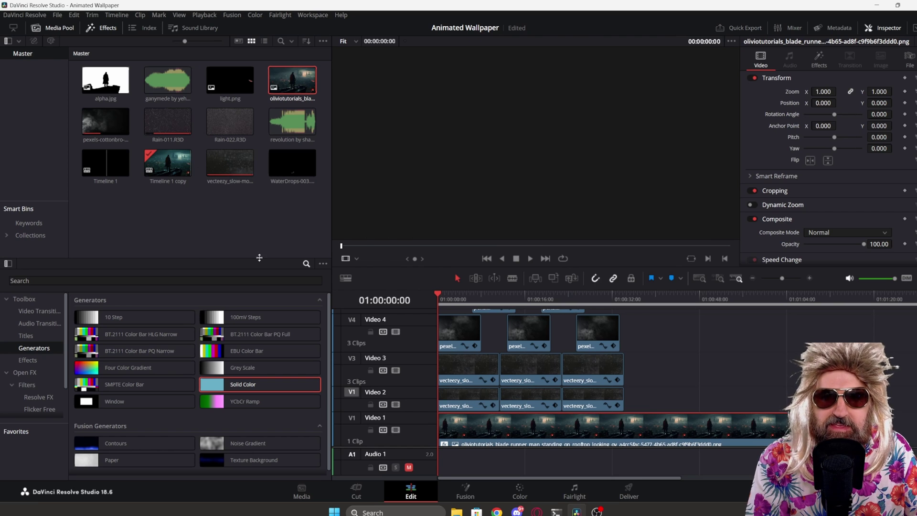
pyautogui.moveTo(441, 305)
pyautogui.mouseDown()
pyautogui.moveTo(455, 301)
pyautogui.moveTo(448, 301)
pyautogui.mouseUp()
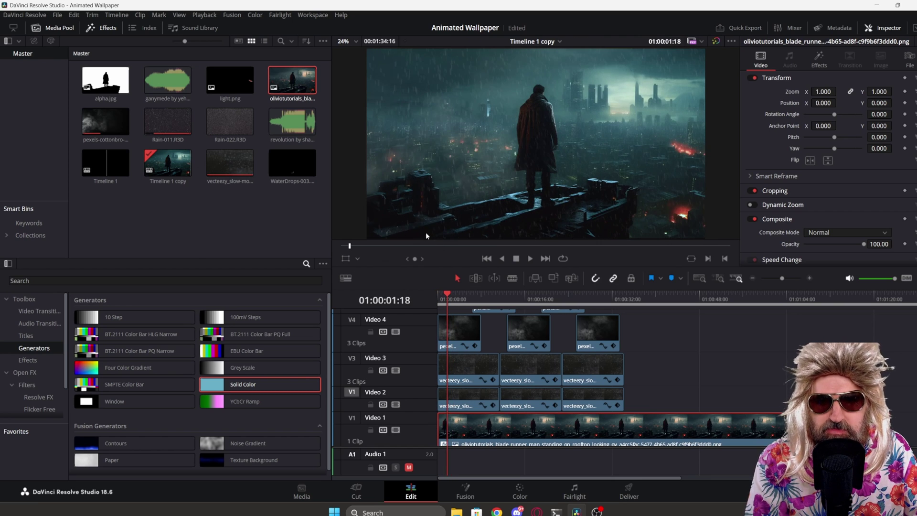
pyautogui.scroll(6, 409, 224)
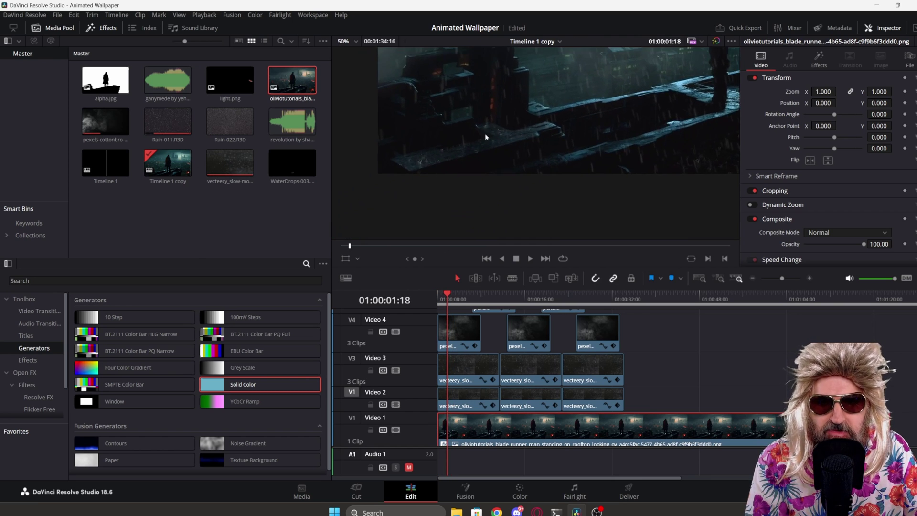
pyautogui.scroll(1, 534, 159)
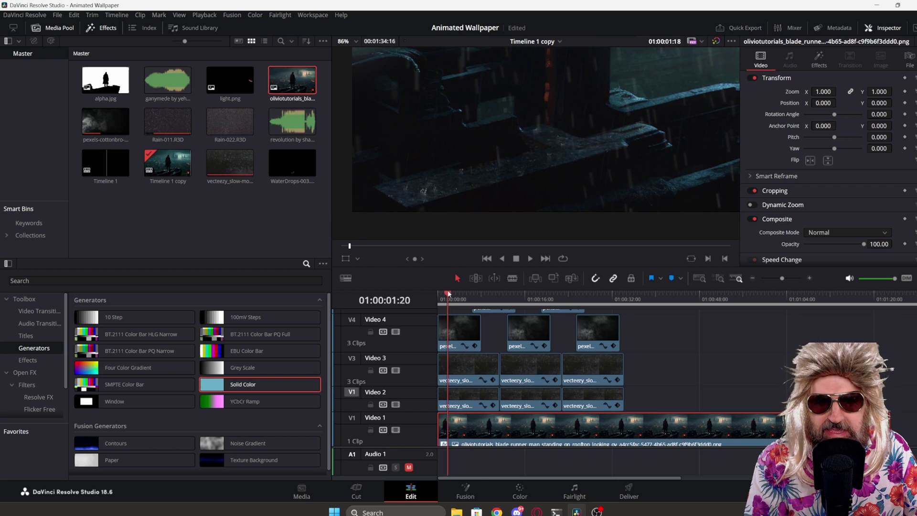
pyautogui.click(481, 292)
pyautogui.moveTo(483, 292); pyautogui.dragTo(458, 285)
pyautogui.press('Home')
pyautogui.scroll(-6, 544, 162)
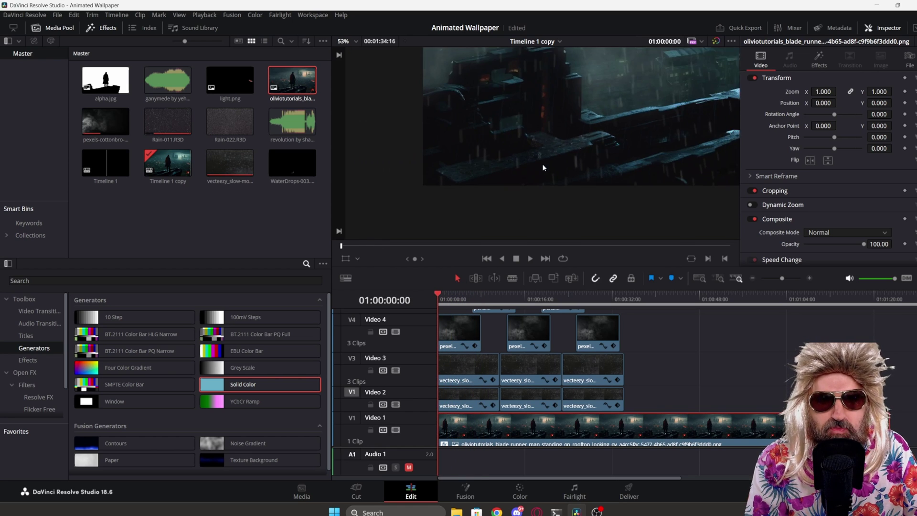
pyautogui.scroll(5, 452, 165)
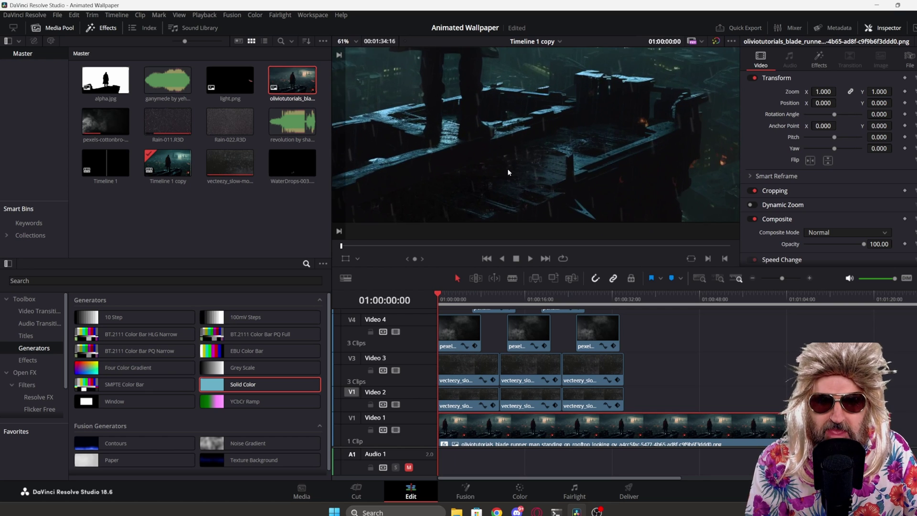
pyautogui.scroll(3, 534, 191)
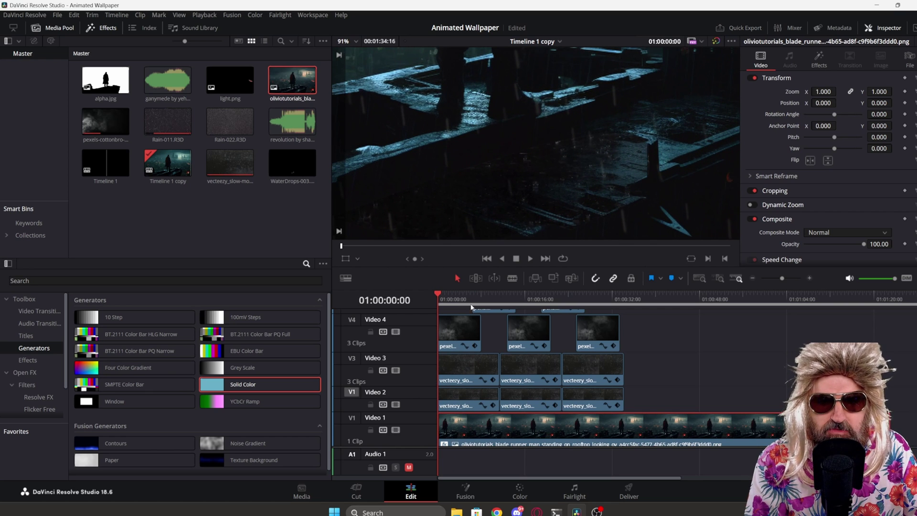
pyautogui.moveTo(441, 299)
pyautogui.mouseDown()
pyautogui.moveTo(467, 296)
pyautogui.moveTo(441, 296)
pyautogui.mouseUp()
pyautogui.scroll(-5, 463, 133)
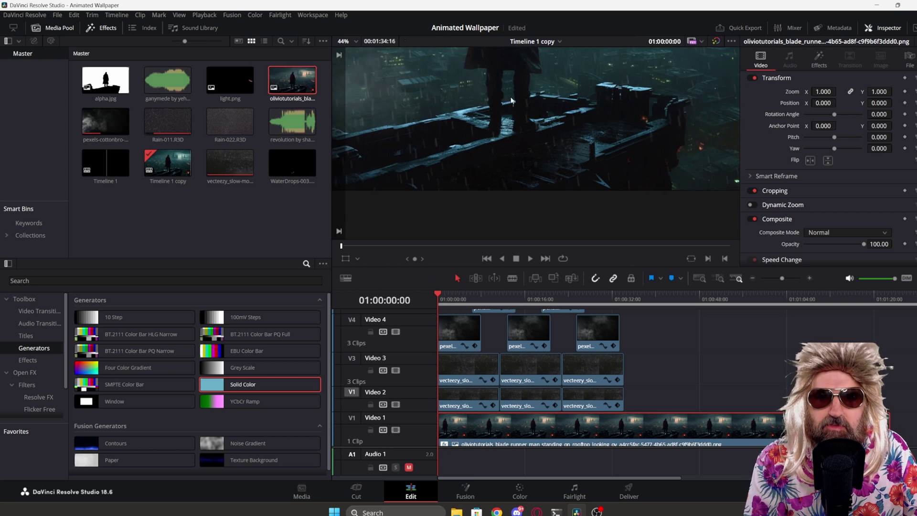
pyautogui.scroll(5, 523, 175)
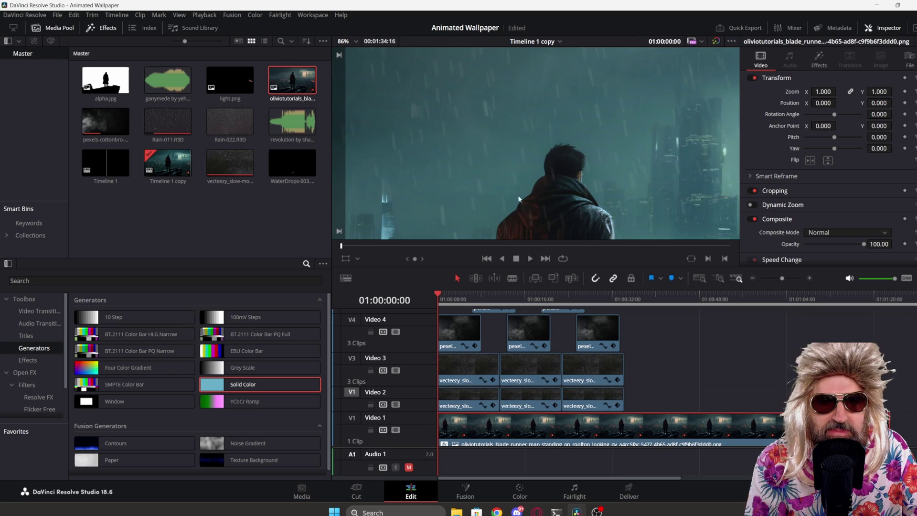
pyautogui.scroll(-5, 521, 205)
pyautogui.scroll(2, 532, 112)
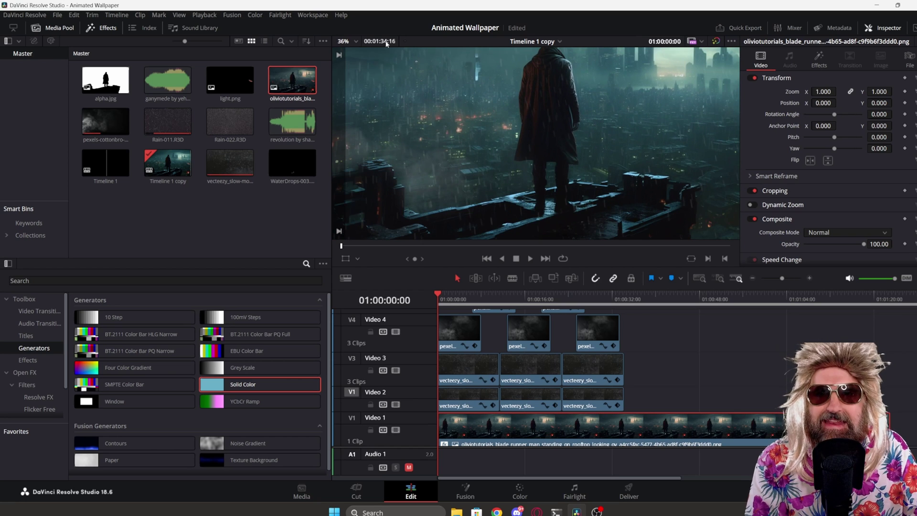
pyautogui.scroll(-2, 352, 53)
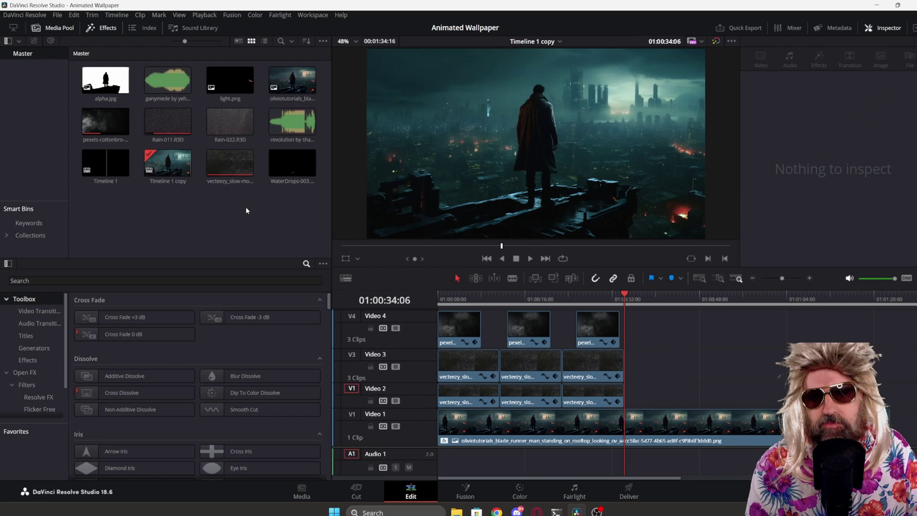
# Add the slow-motion Vecteezy rain clip to Video 2 after the existing clips.
pyautogui.click(224, 169)
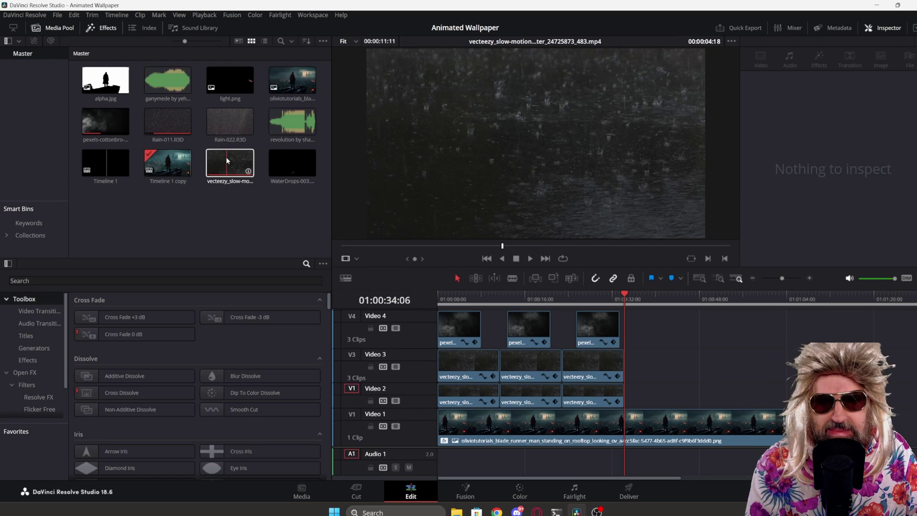
pyautogui.moveTo(225, 169); pyautogui.dragTo(654, 402)
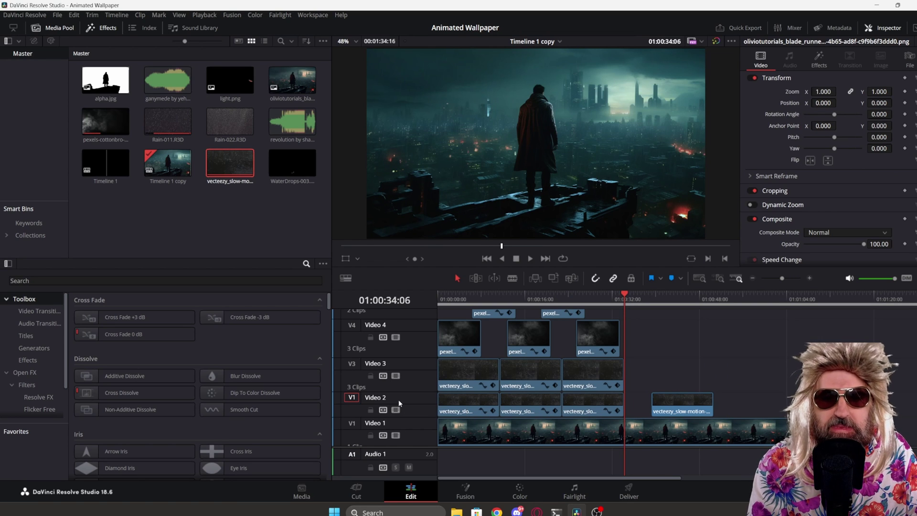
pyautogui.moveTo(644, 299); pyautogui.dragTo(677, 302)
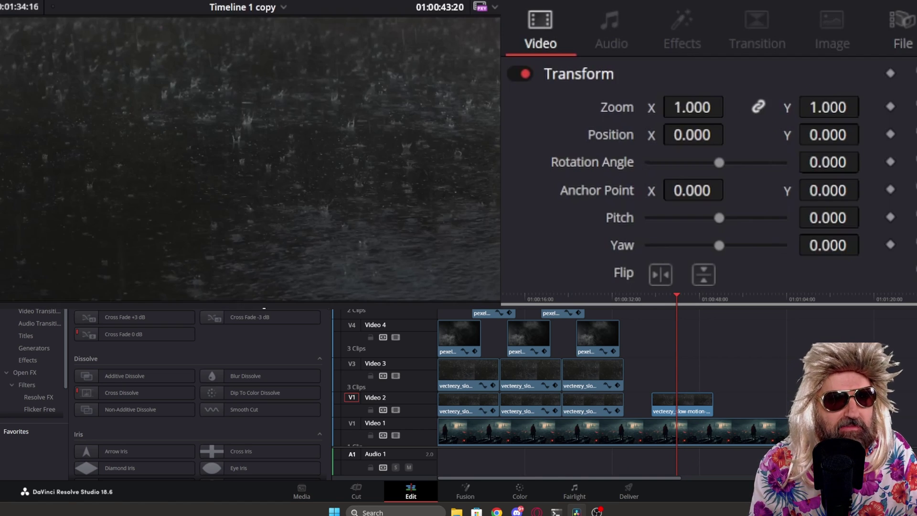
# Shrink the rain clip to zoom 0.340 and position it low in the frame.
pyautogui.moveTo(824, 91); pyautogui.dragTo(807, 92)
pyautogui.moveTo(731, 107); pyautogui.dragTo(745, 107)
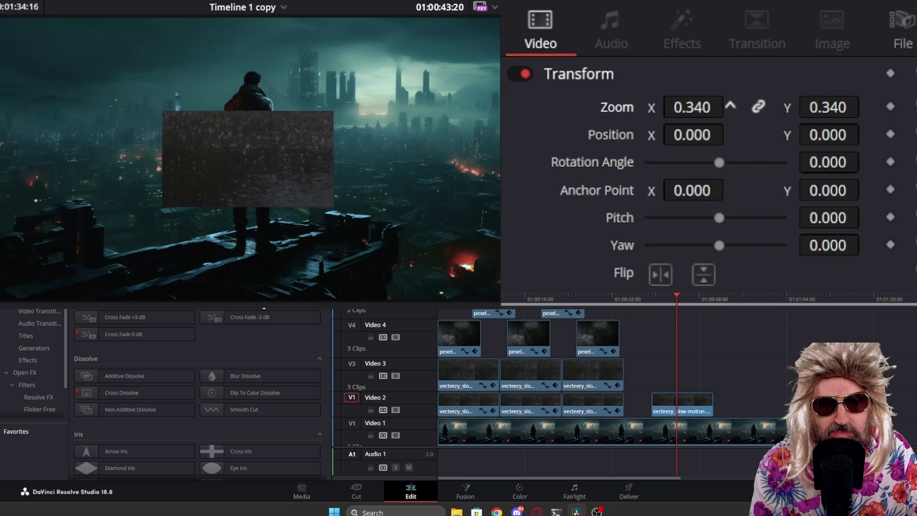
pyautogui.moveTo(683, 296); pyautogui.dragTo(675, 295)
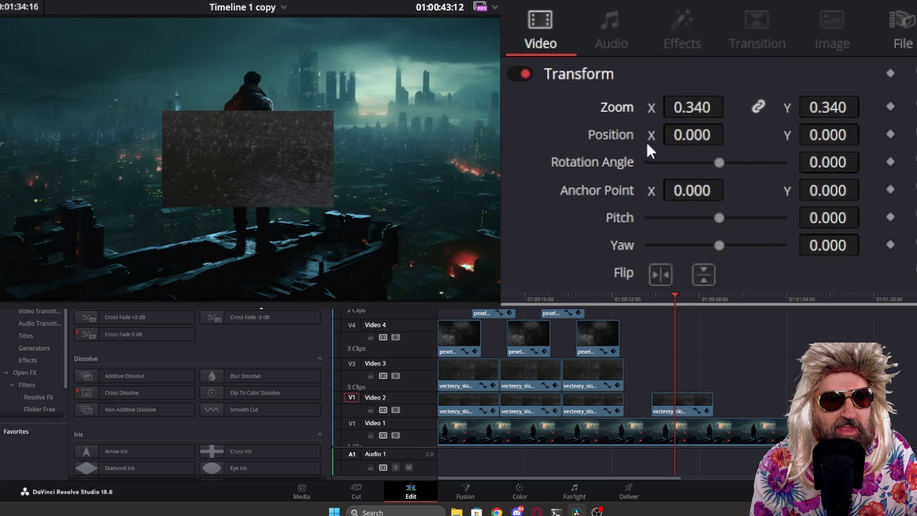
pyautogui.moveTo(827, 135); pyautogui.dragTo(867, 135)
pyautogui.moveTo(707, 138); pyautogui.dragTo(728, 134)
pyautogui.moveTo(831, 135); pyautogui.dragTo(867, 134)
# Set the rain clip's Composite Mode to Screen.
pyautogui.scroll(-3, 696, 192)
pyautogui.scroll(-3, 697, 196)
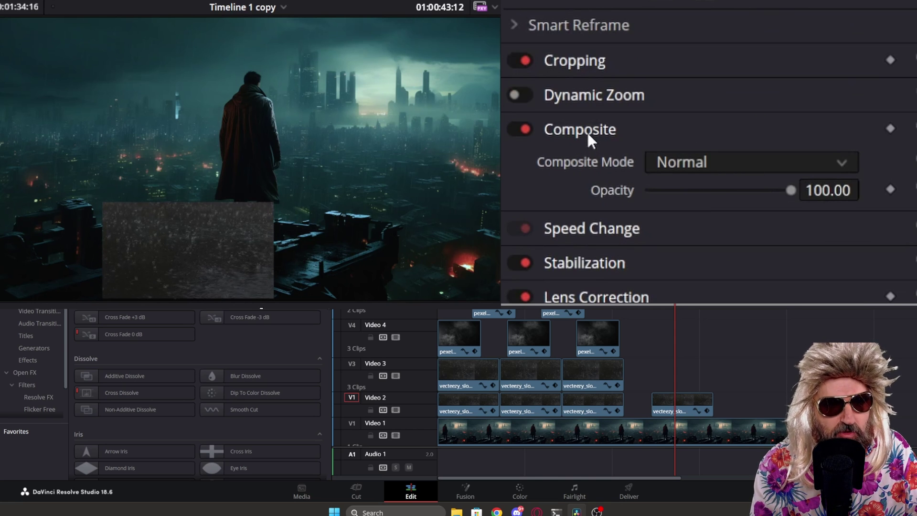
pyautogui.click(680, 163)
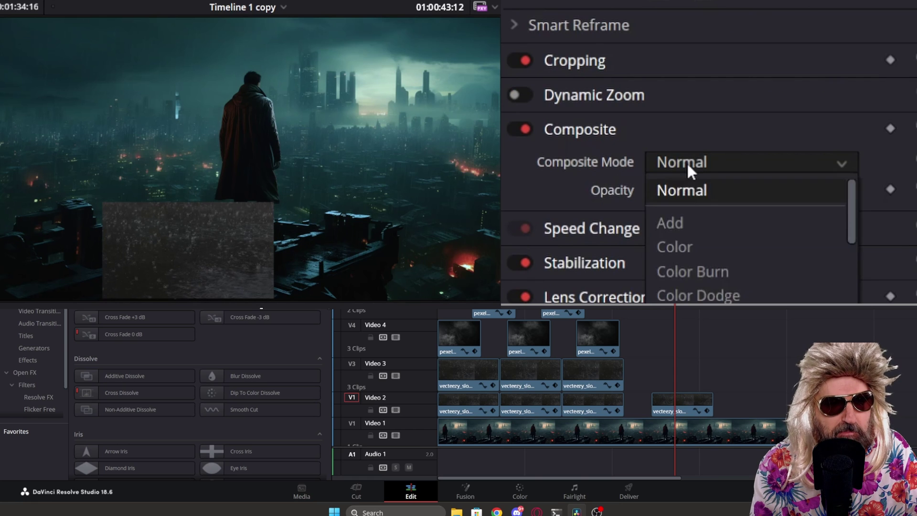
pyautogui.scroll(-3, 738, 292)
pyautogui.scroll(-3, 739, 291)
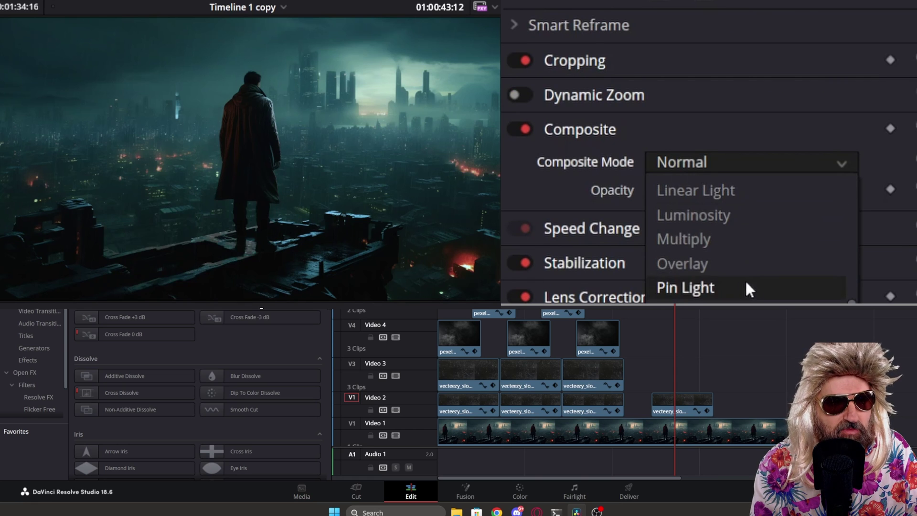
pyautogui.click(739, 290)
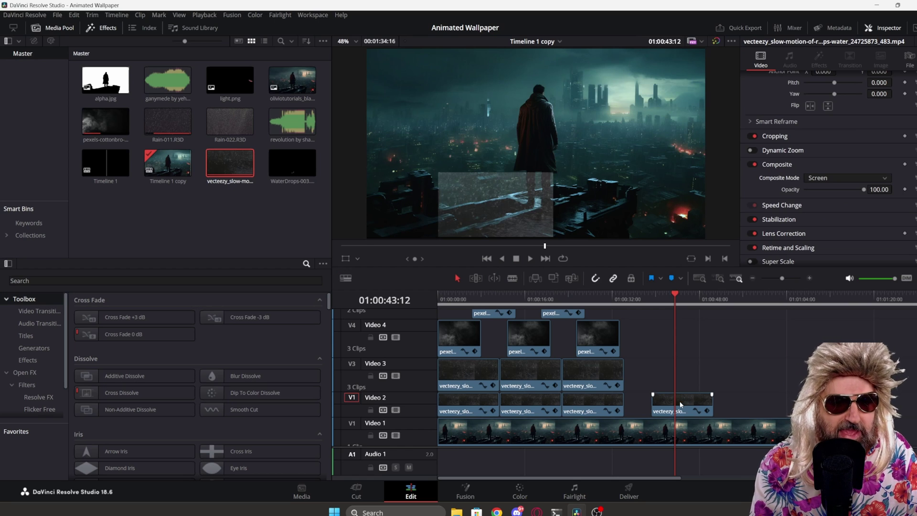
pyautogui.click(682, 404)
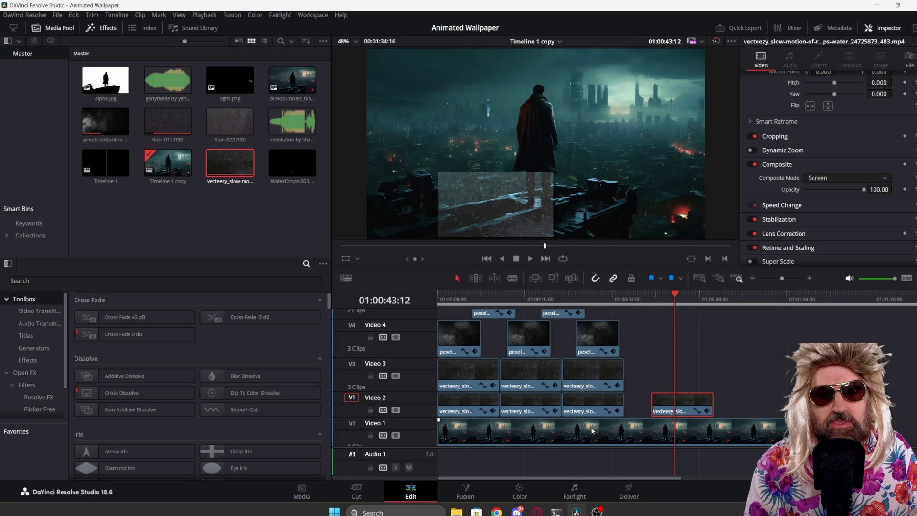
# Grade the new rain clip with Lift -0.07 and Gamma 0.04, then play it back.
pyautogui.click(521, 492)
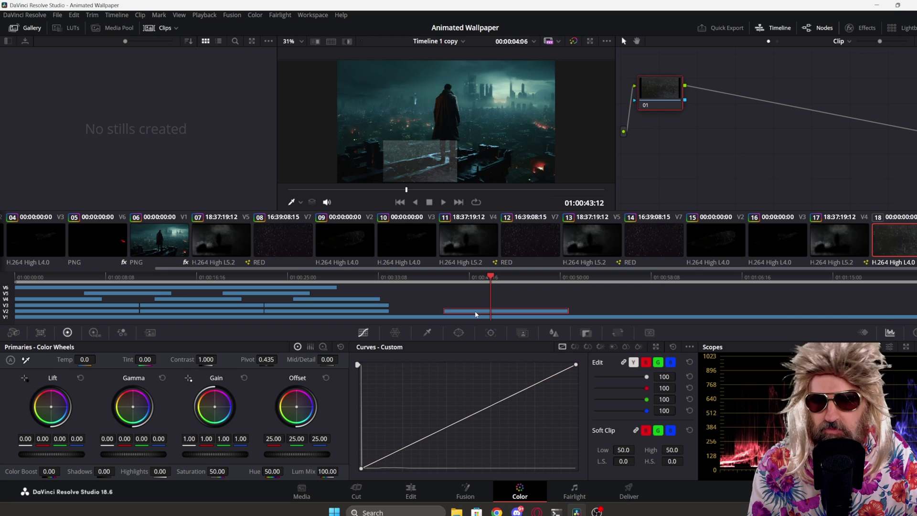
pyautogui.scroll(5, 432, 157)
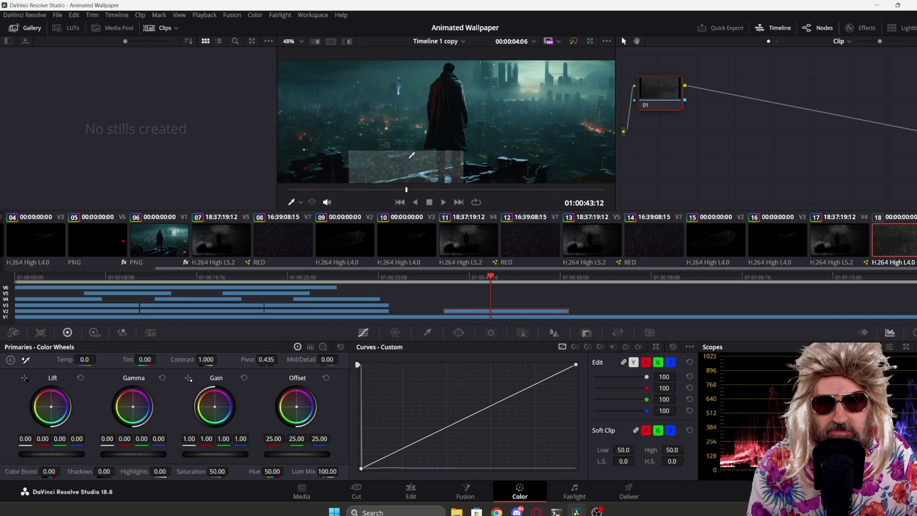
pyautogui.scroll(3, 457, 103)
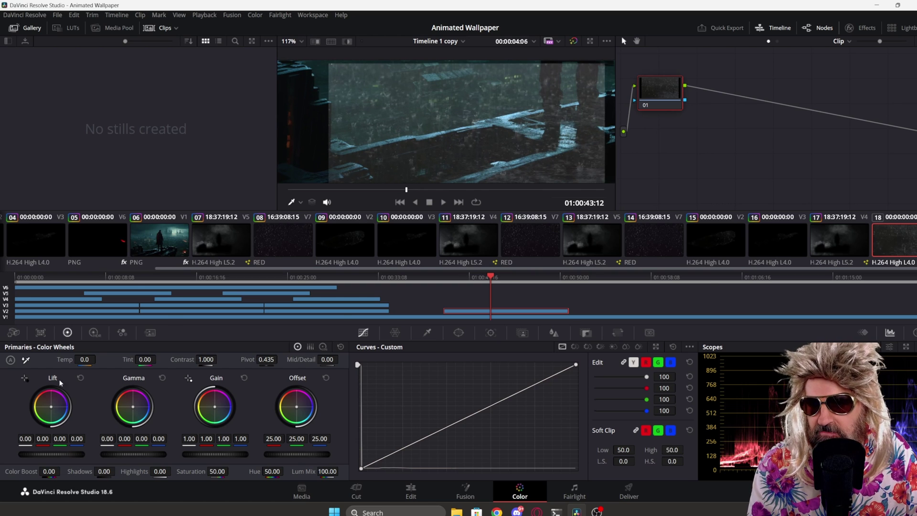
pyautogui.moveTo(61, 456); pyautogui.dragTo(45, 454)
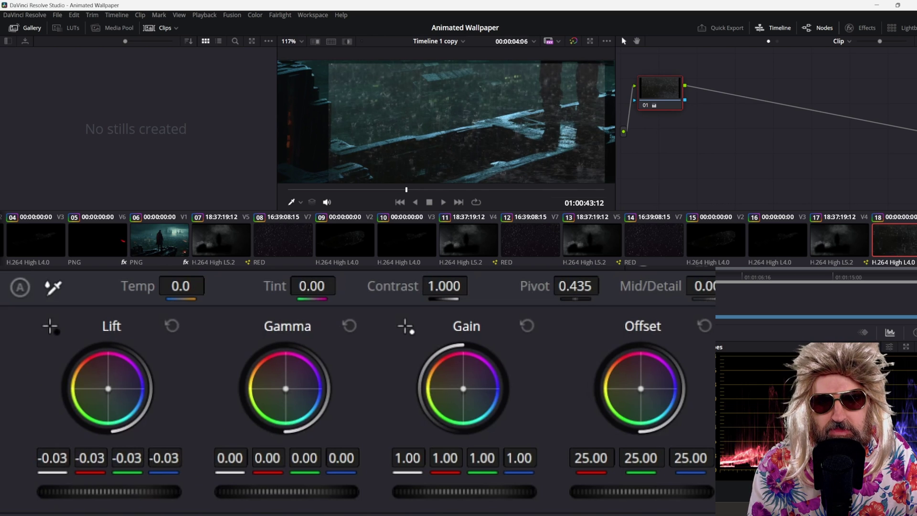
pyautogui.moveTo(96, 492); pyautogui.dragTo(119, 497)
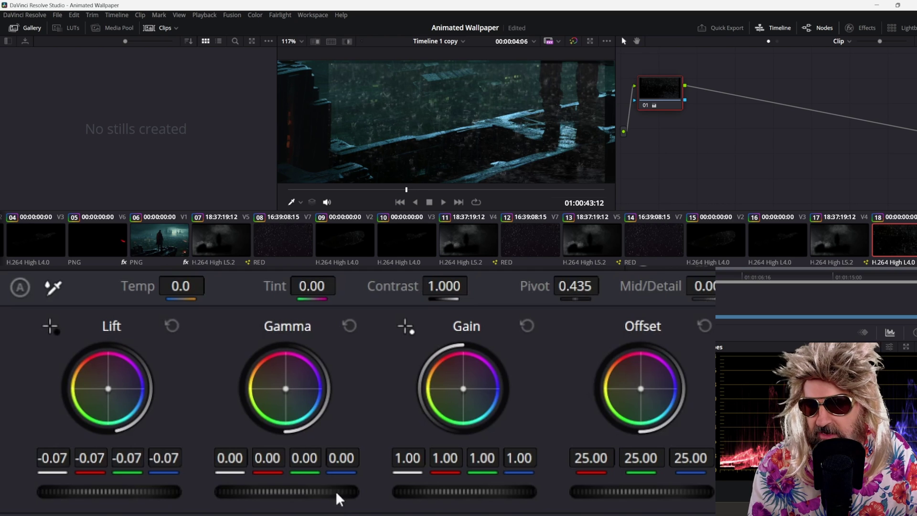
pyautogui.moveTo(265, 495); pyautogui.dragTo(297, 495)
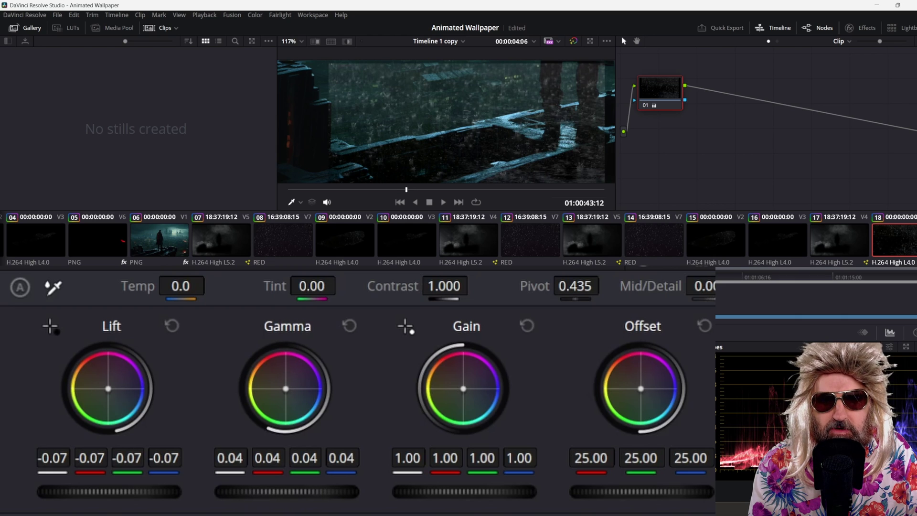
pyautogui.press('space')
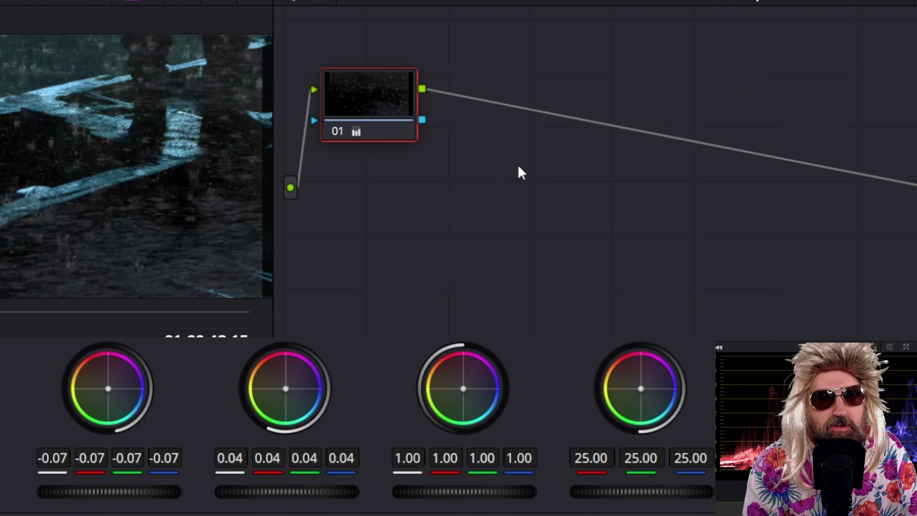
# Add an alpha output to the node graph and enable a curve mask on the node.
pyautogui.rightClick(518, 168)
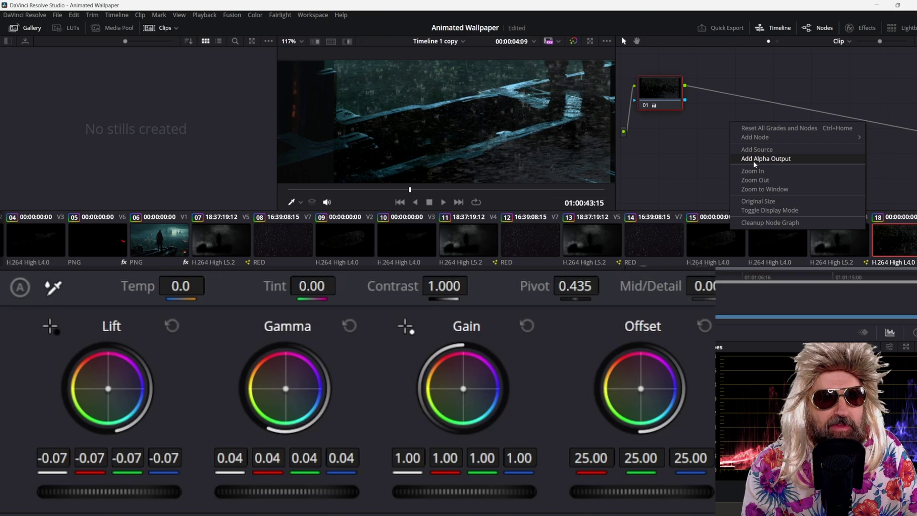
pyautogui.click(755, 160)
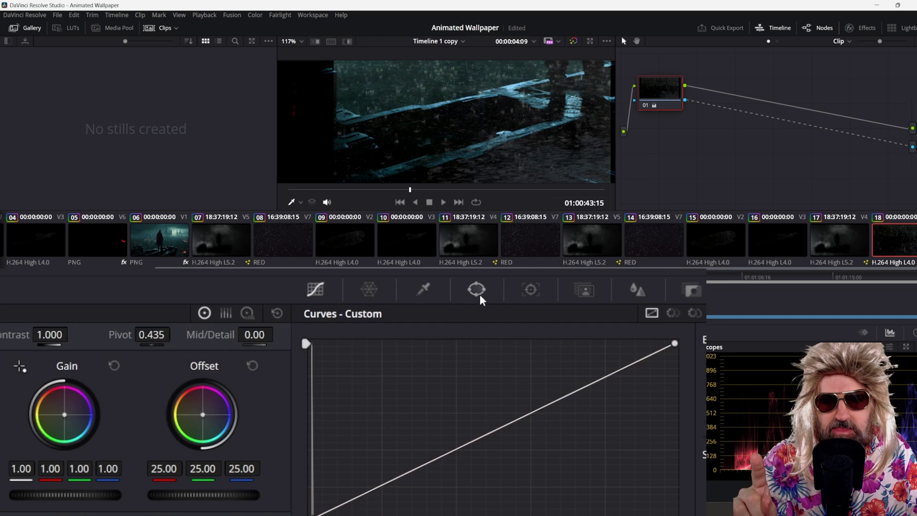
pyautogui.click(478, 289)
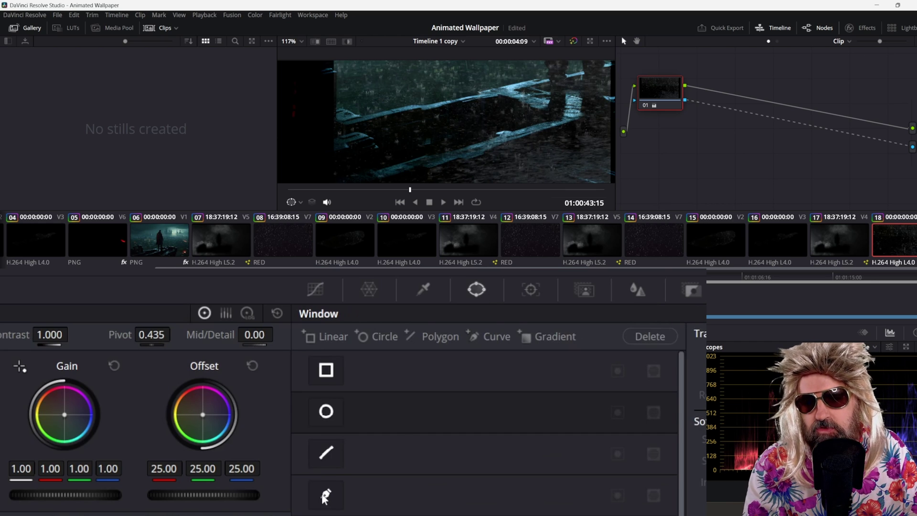
pyautogui.scroll(-1, 325, 497)
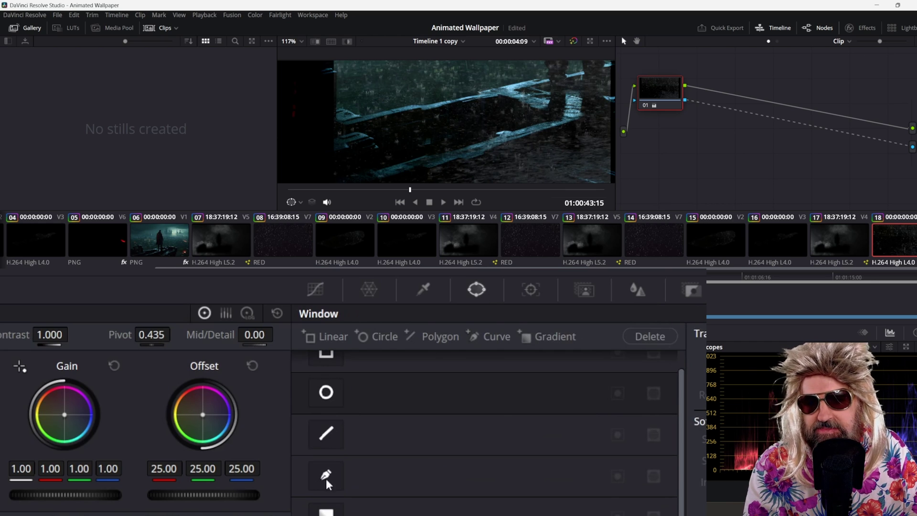
pyautogui.click(325, 478)
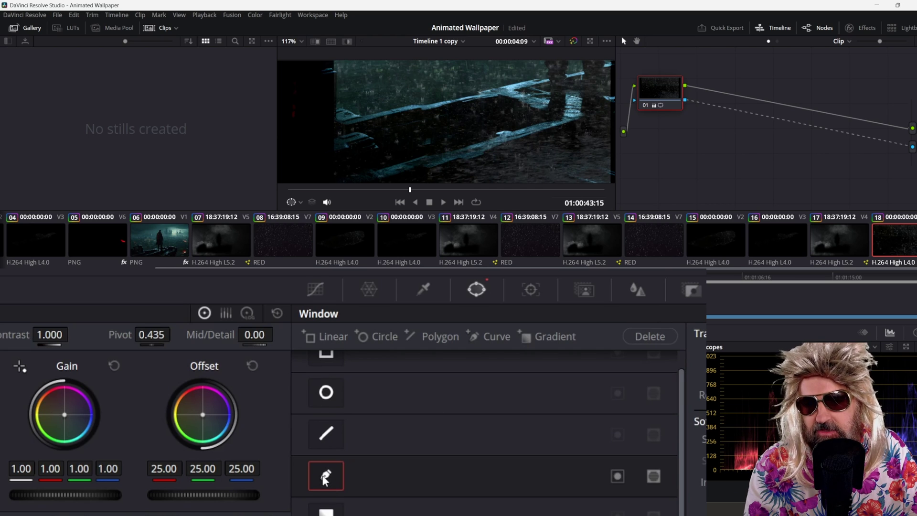
pyautogui.click(618, 478)
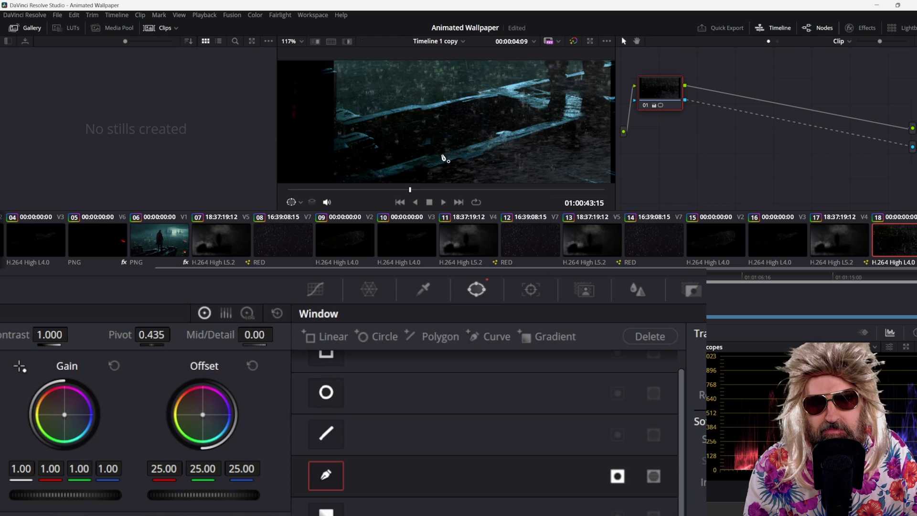
# Trace a closed mask shape around the lit ledge and invert it.
pyautogui.click(442, 155)
pyautogui.click(480, 143)
pyautogui.click(496, 135)
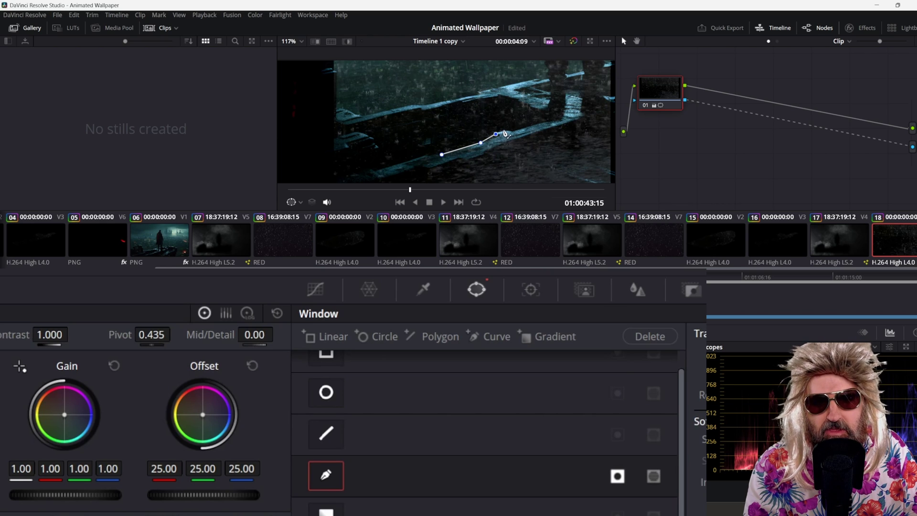
pyautogui.click(507, 130)
pyautogui.click(522, 129)
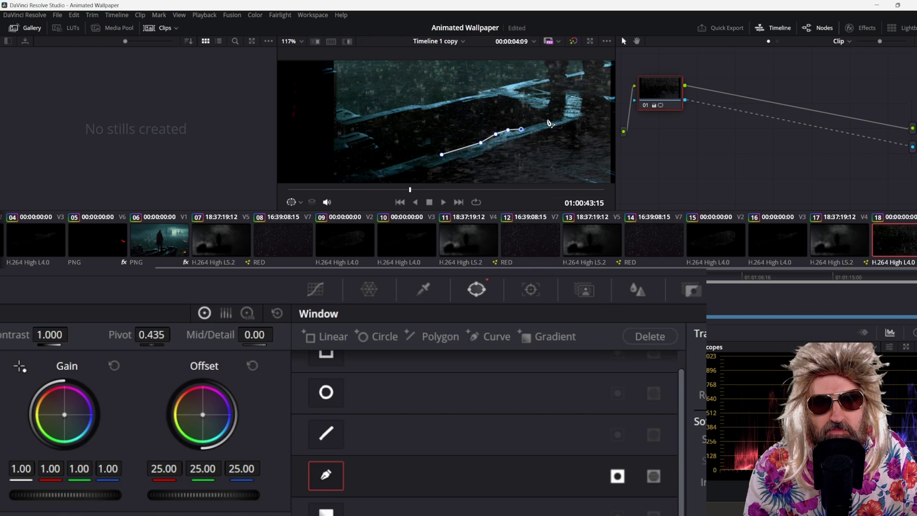
pyautogui.click(547, 120)
pyautogui.click(571, 118)
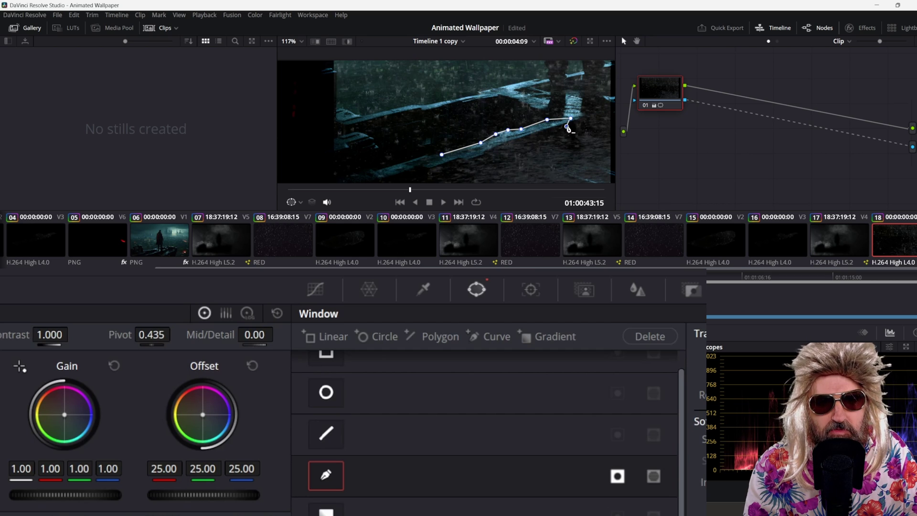
pyautogui.click(491, 150)
pyautogui.click(450, 162)
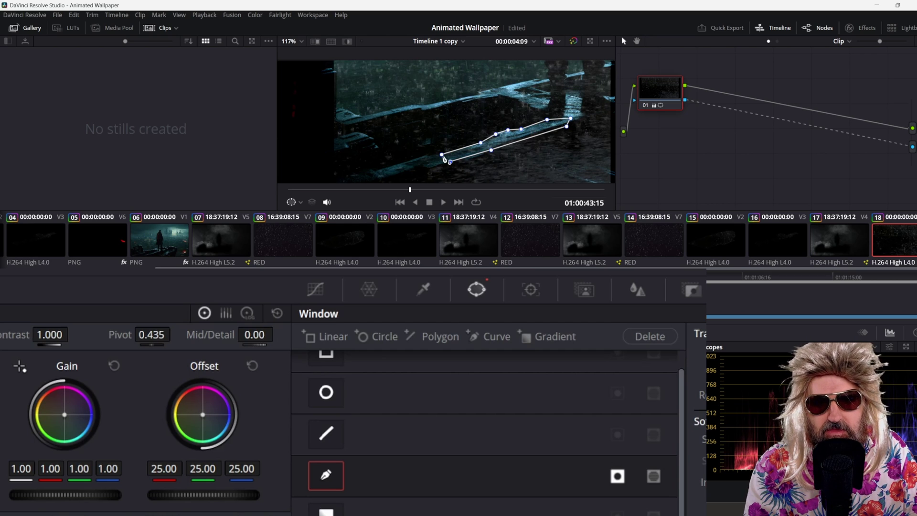
pyautogui.click(443, 157)
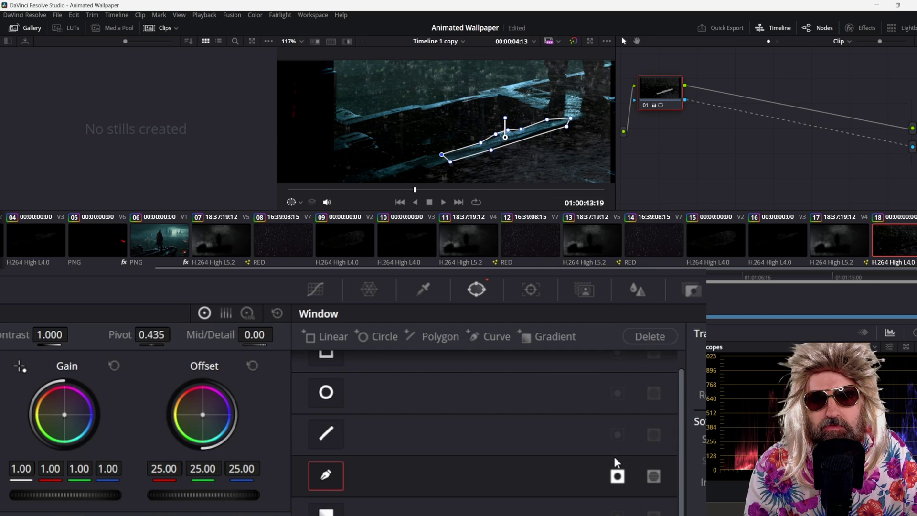
pyautogui.click(618, 480)
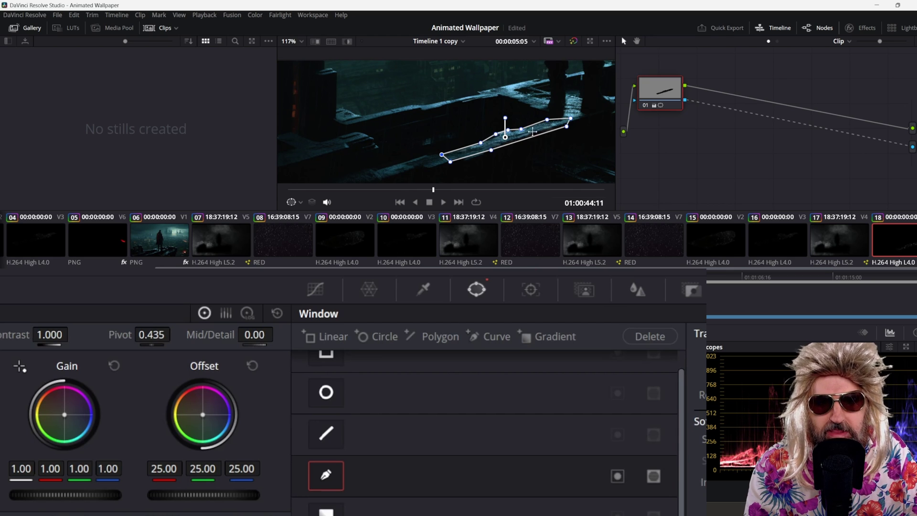
pyautogui.scroll(3, 456, 147)
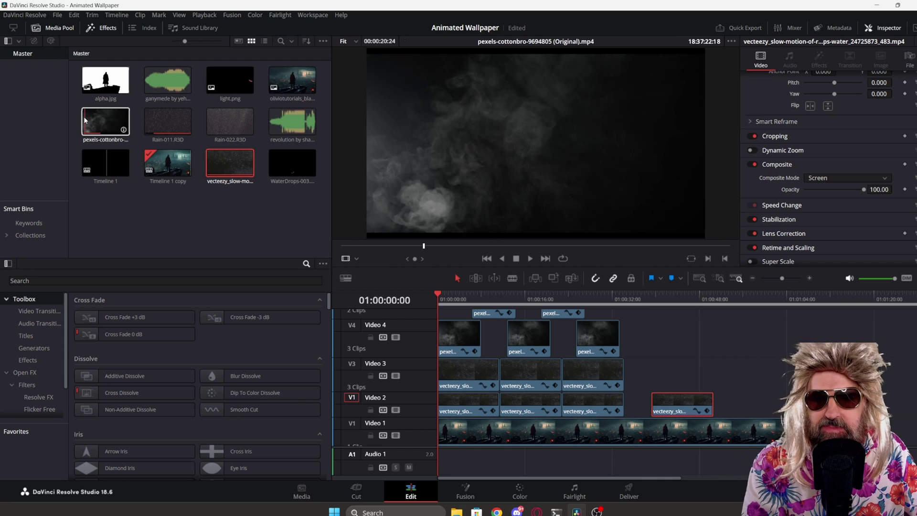
# Preview the pexels-cottonbro smoke clip and review the timeline's opening seconds.
pyautogui.click(109, 124)
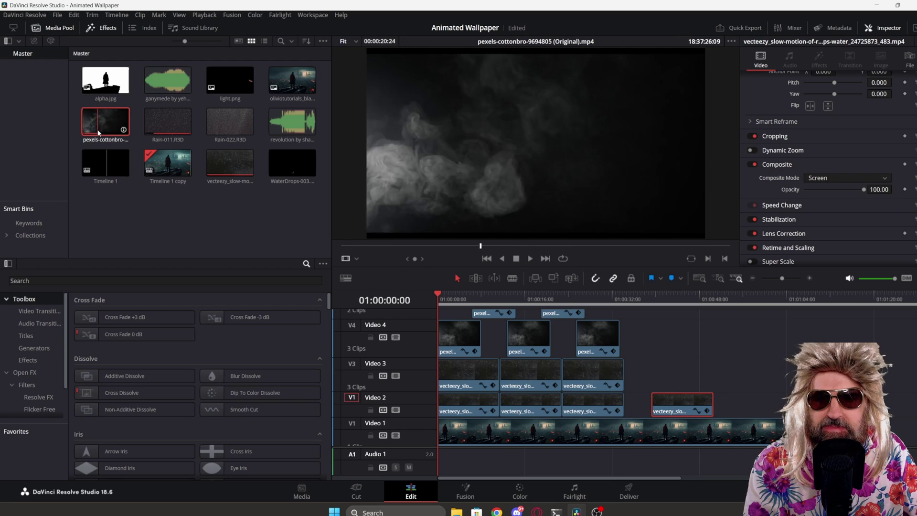
pyautogui.click(450, 295)
pyautogui.moveTo(451, 295)
pyautogui.mouseDown()
pyautogui.moveTo(467, 295)
pyautogui.moveTo(437, 295)
pyautogui.mouseUp()
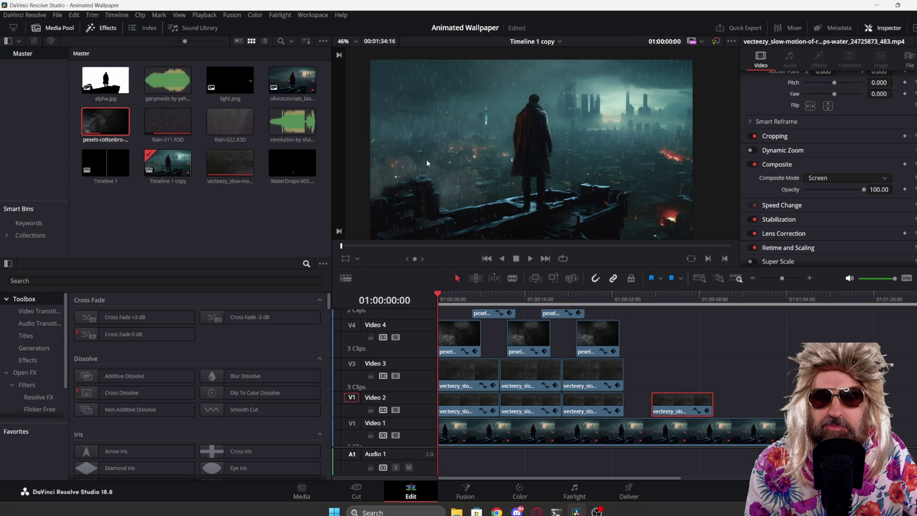
pyautogui.moveTo(440, 297)
pyautogui.mouseDown()
pyautogui.moveTo(472, 295)
pyautogui.moveTo(440, 298)
pyautogui.mouseUp()
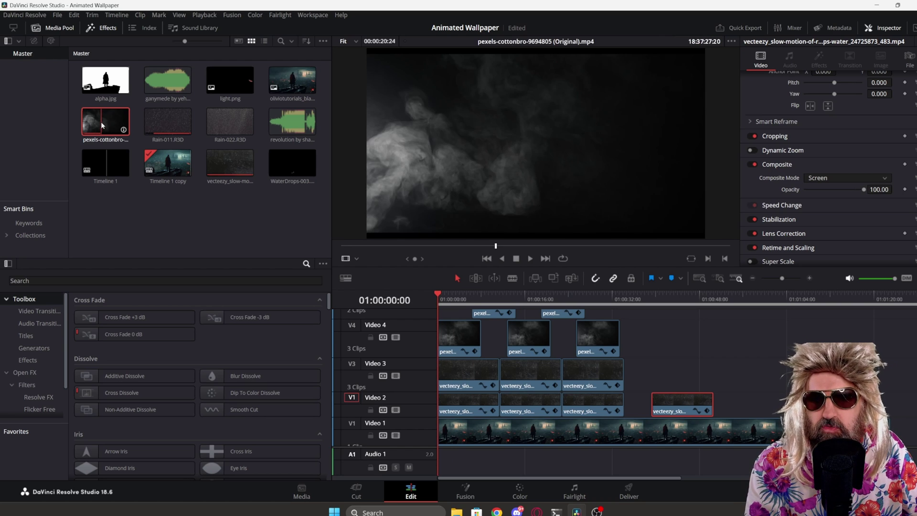
# Place the smoke clip on Video 4 near 01:00:41, blended Screen at 62.60 opacity.
pyautogui.moveTo(105, 121); pyautogui.dragTo(653, 337)
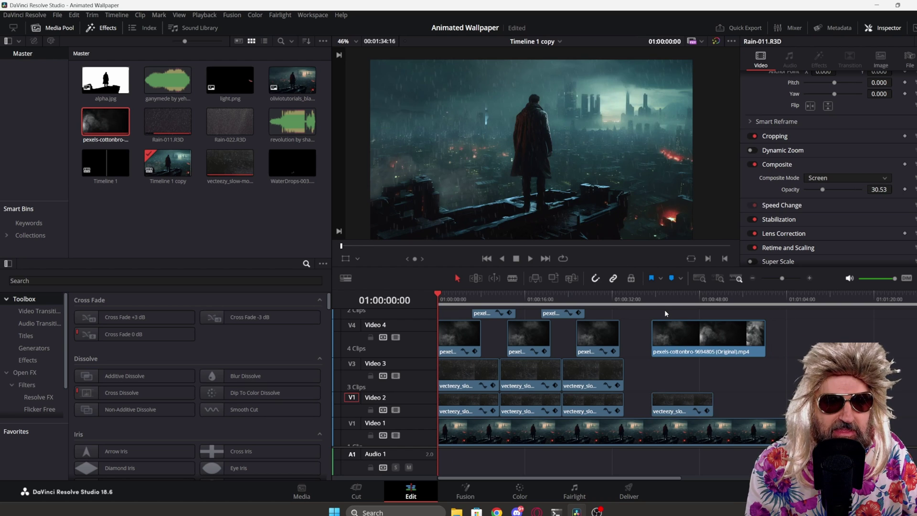
pyautogui.click(661, 297)
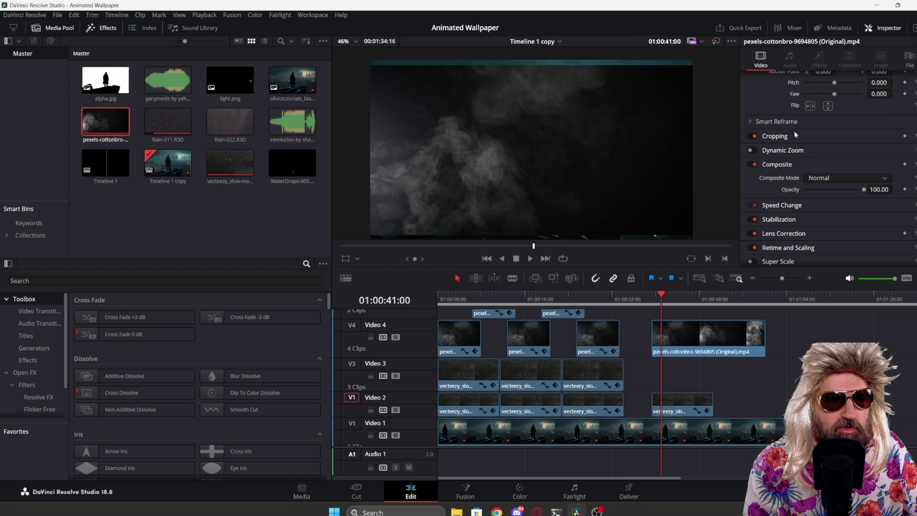
pyautogui.click(824, 177)
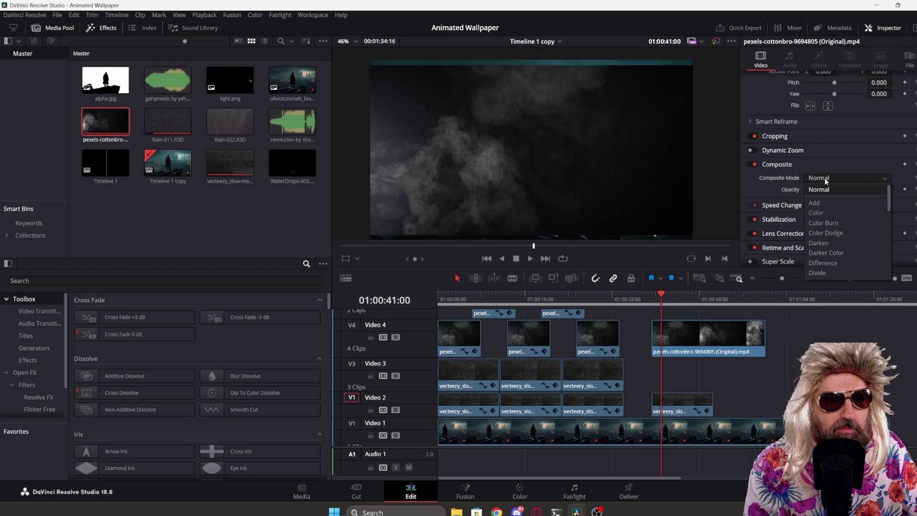
pyautogui.scroll(-5, 836, 228)
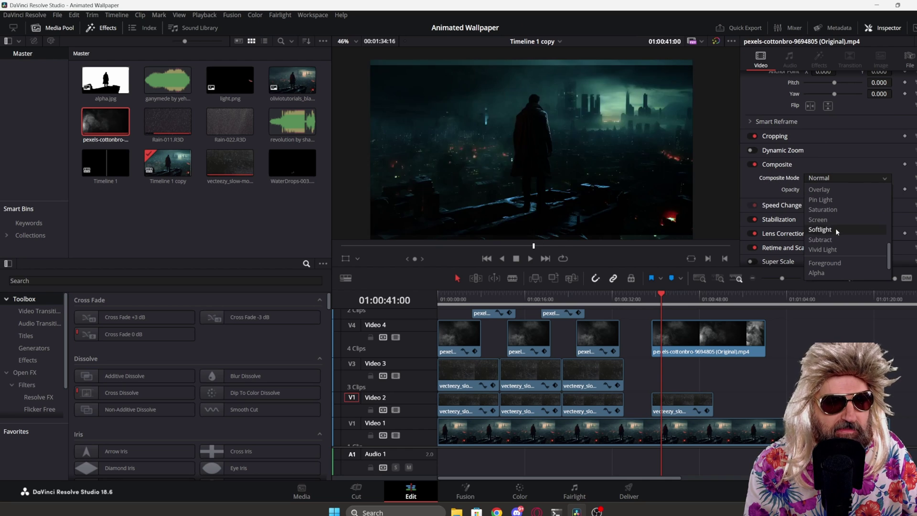
pyautogui.click(827, 221)
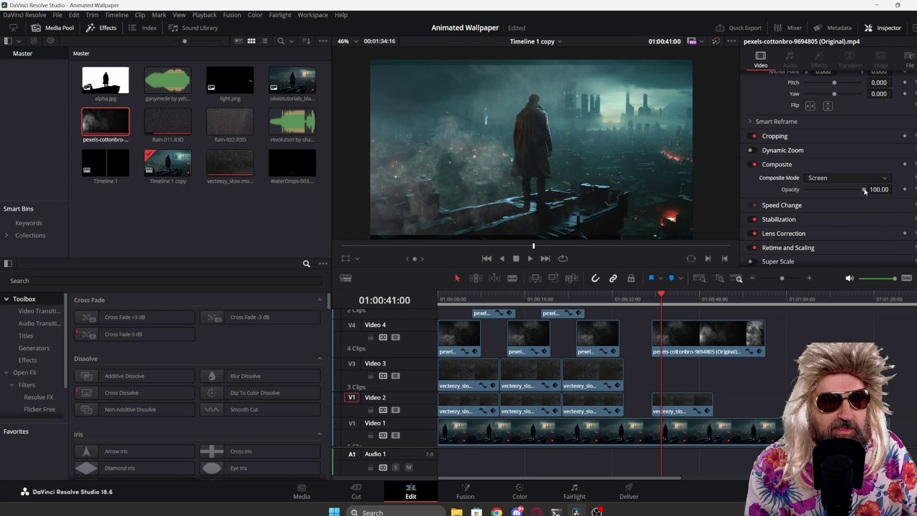
pyautogui.moveTo(865, 191); pyautogui.dragTo(844, 191)
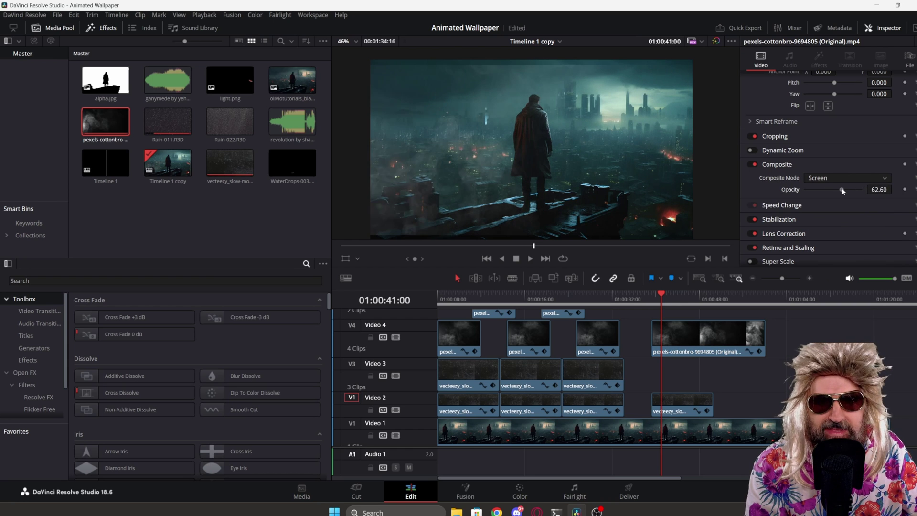
pyautogui.moveTo(668, 299)
pyautogui.mouseDown()
pyautogui.moveTo(653, 298)
pyautogui.moveTo(702, 296)
pyautogui.moveTo(669, 295)
pyautogui.mouseUp()
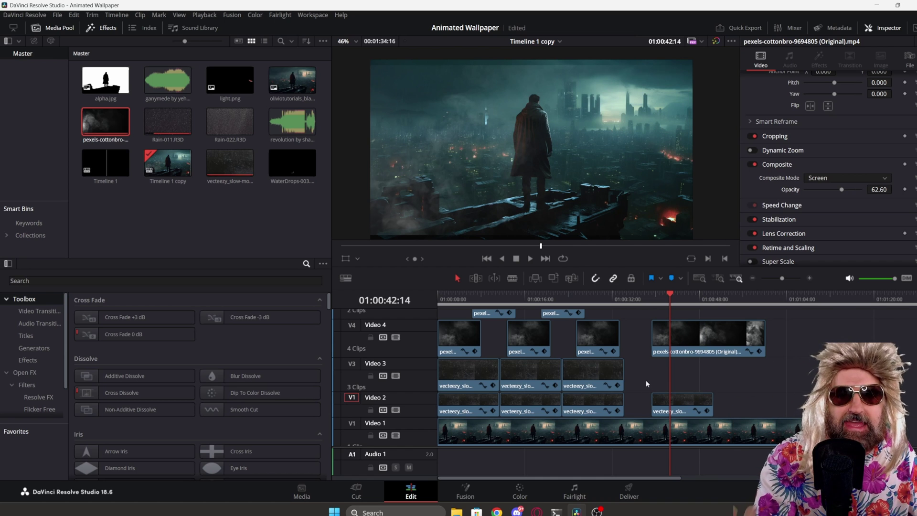
# Play the timeline from 01:00:05:00 and scrub through the late smoke clip.
pyautogui.moveTo(670, 295); pyautogui.dragTo(472, 302)
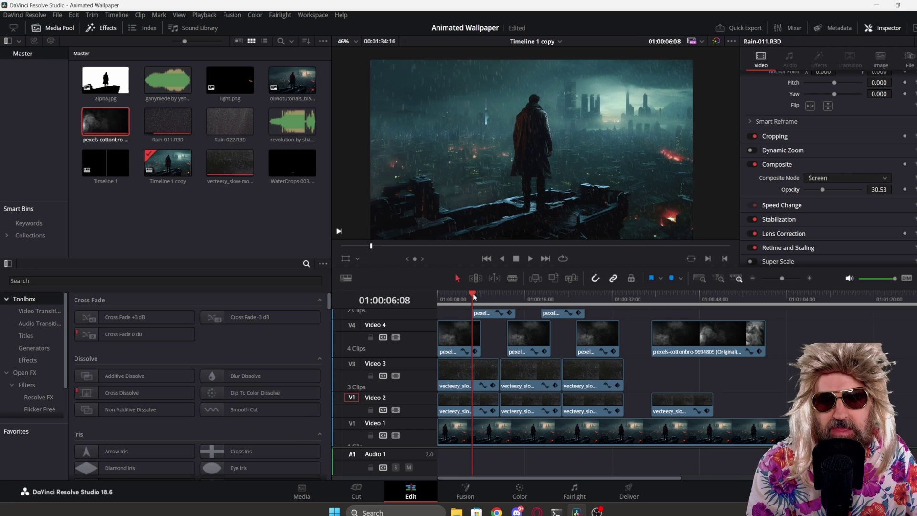
pyautogui.click(464, 299)
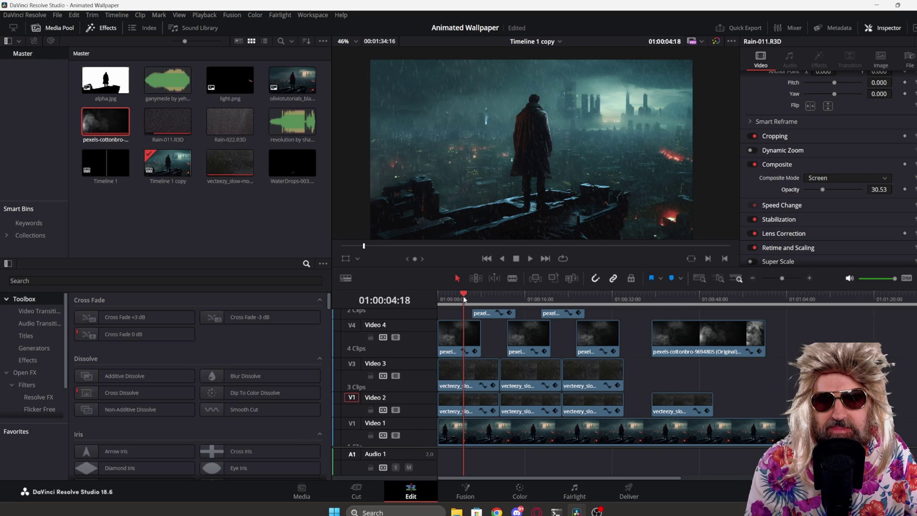
pyautogui.click(465, 300)
pyautogui.scroll(1, 470, 325)
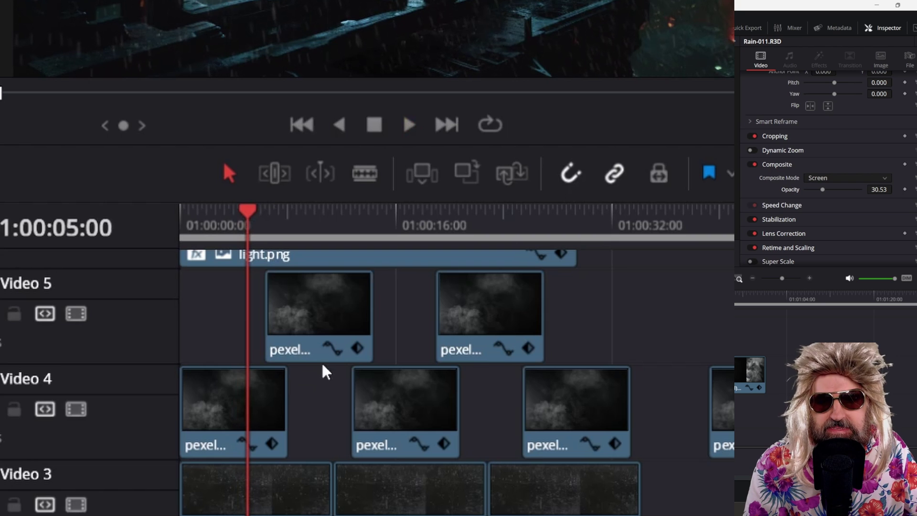
pyautogui.press('space')
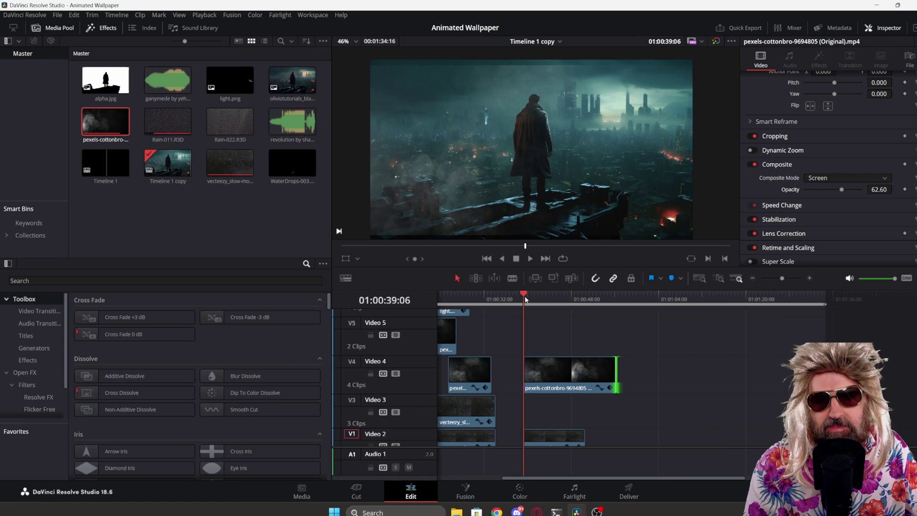
pyautogui.moveTo(525, 296); pyautogui.dragTo(569, 318)
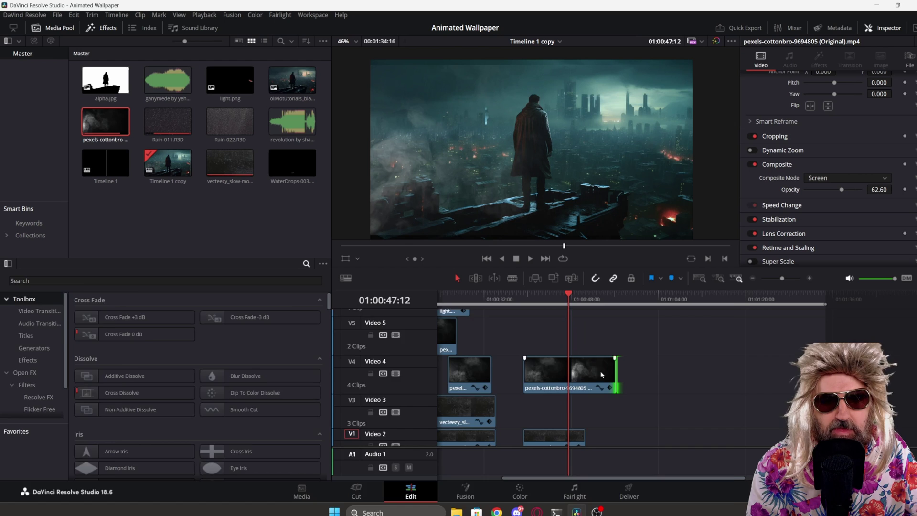
# Trim 03:14 off the Video 4 smoke clip's end, leaving it 13:11 long.
pyautogui.moveTo(617, 367); pyautogui.dragTo(618, 368)
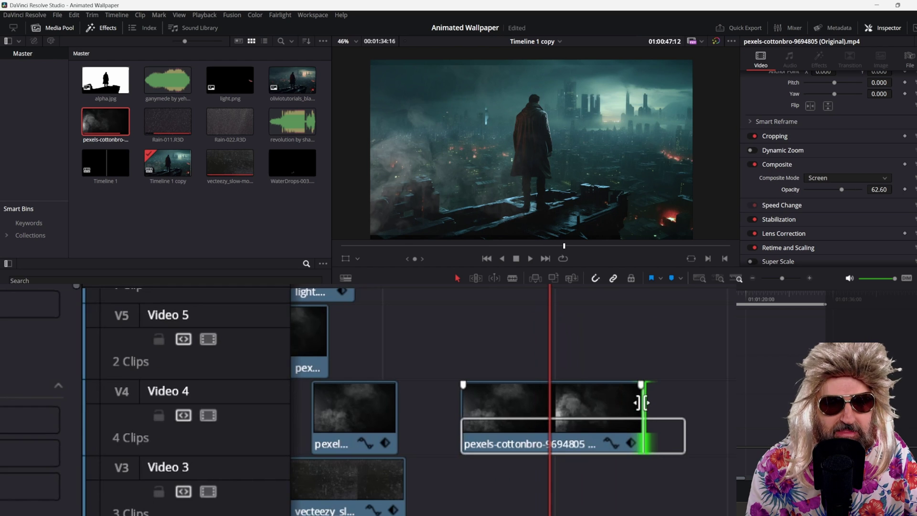
pyautogui.moveTo(643, 403); pyautogui.dragTo(549, 402)
pyautogui.moveTo(549, 287); pyautogui.dragTo(513, 284)
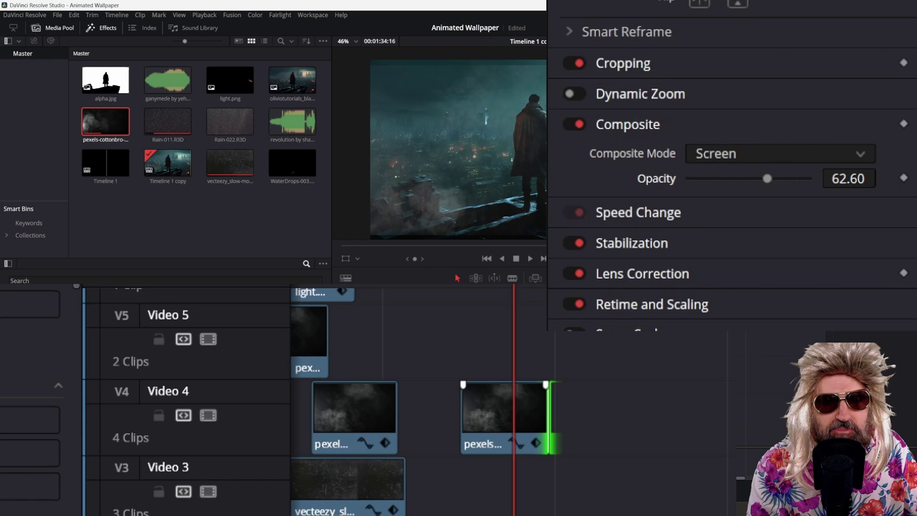
# Set an opacity keyframe at 62.60 on the late smoke clip.
pyautogui.press('space')
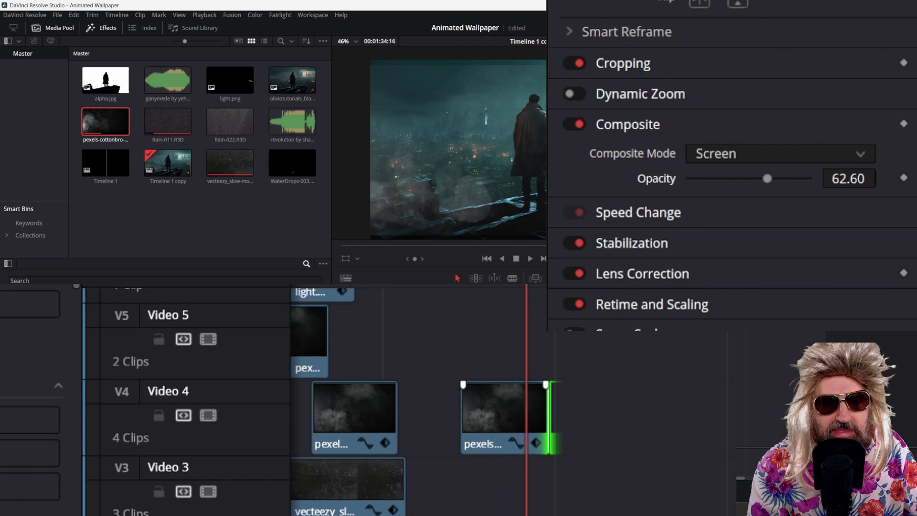
pyautogui.press('space')
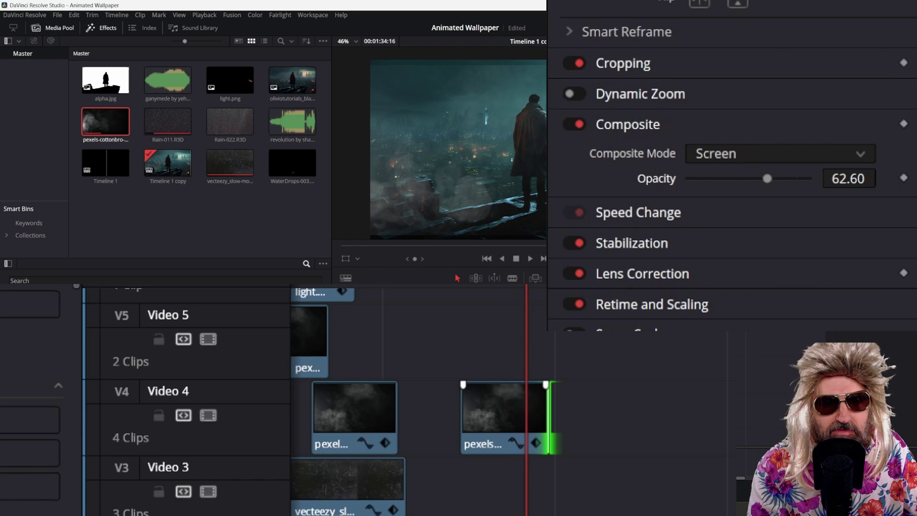
pyautogui.click(903, 179)
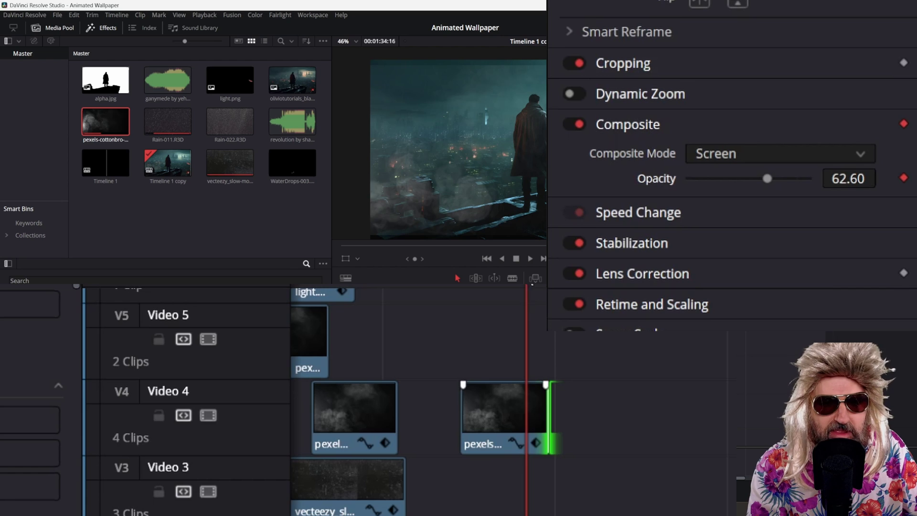
# Lengthen the smoke clip's tail, fade its opacity to 0 at the end, then trim it back.
pyautogui.click(501, 411)
pyautogui.press('space')
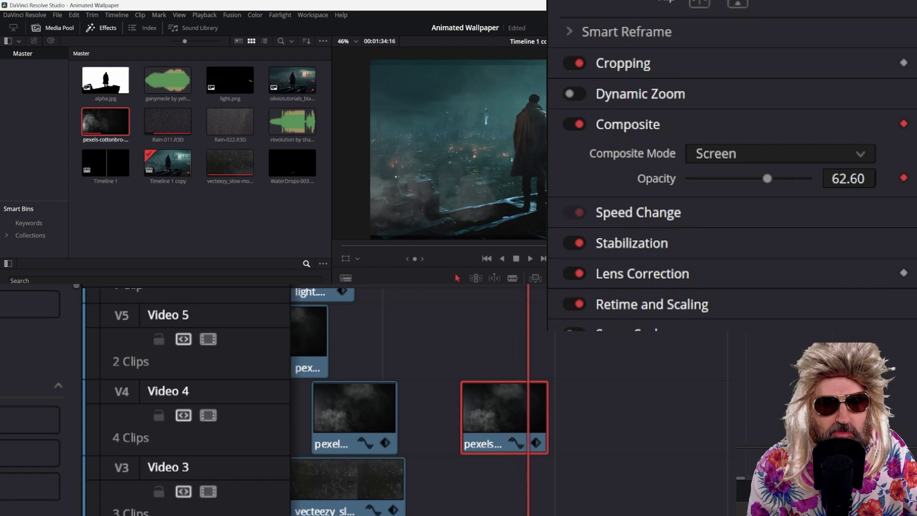
pyautogui.moveTo(524, 421)
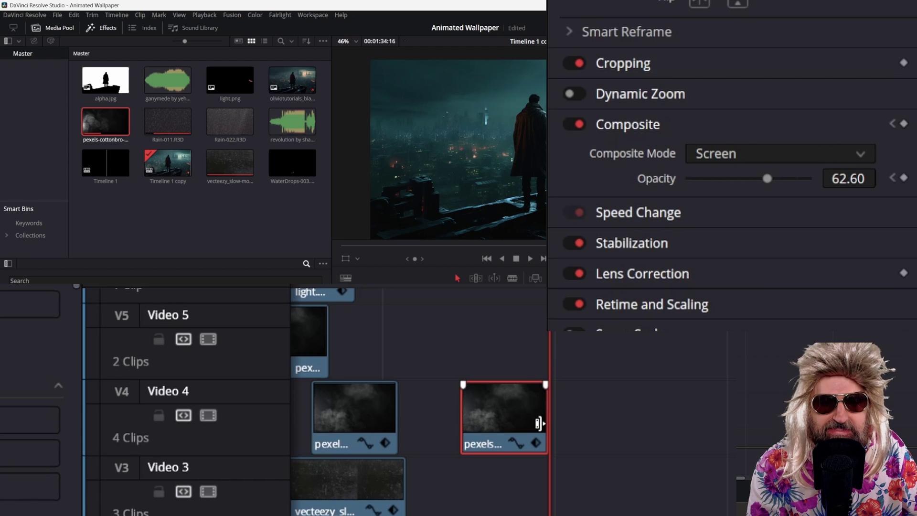
pyautogui.moveTo(545, 424); pyautogui.dragTo(587, 417)
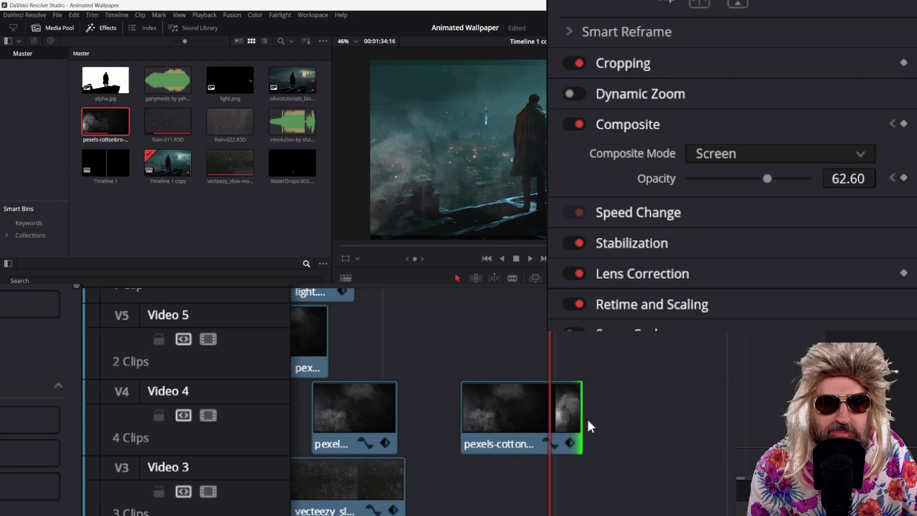
pyautogui.click(535, 406)
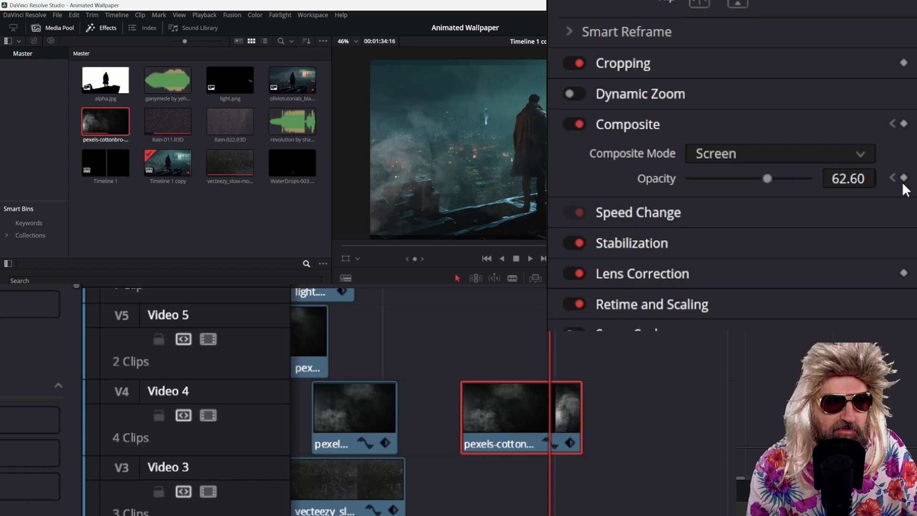
pyautogui.moveTo(767, 179); pyautogui.dragTo(678, 179)
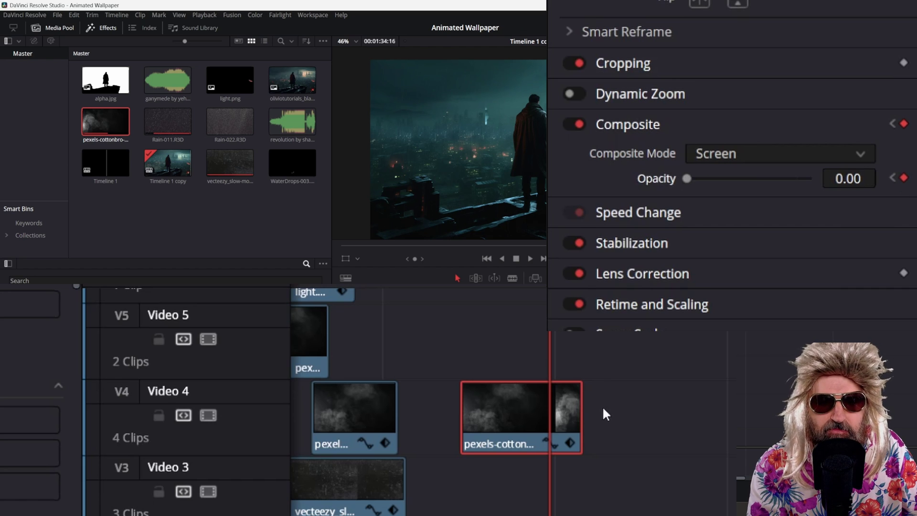
pyautogui.moveTo(576, 408); pyautogui.dragTo(547, 408)
pyautogui.press('space')
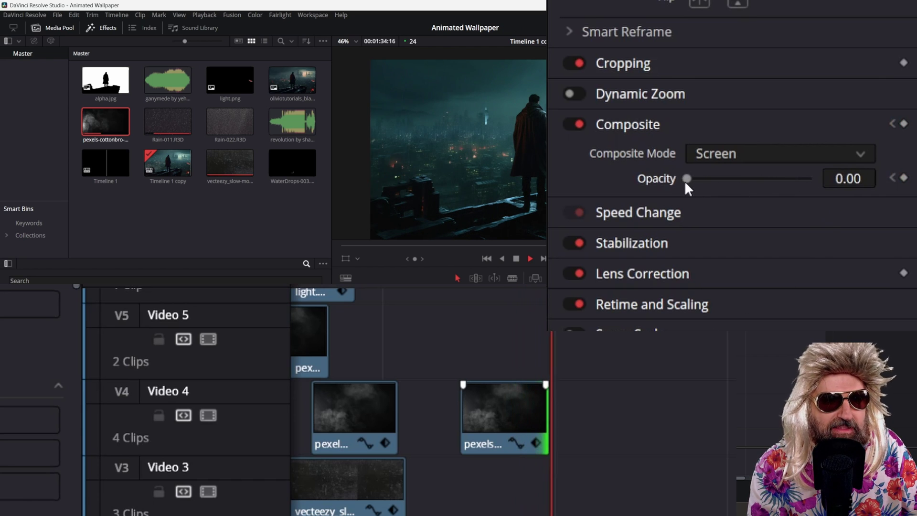
pyautogui.press('space')
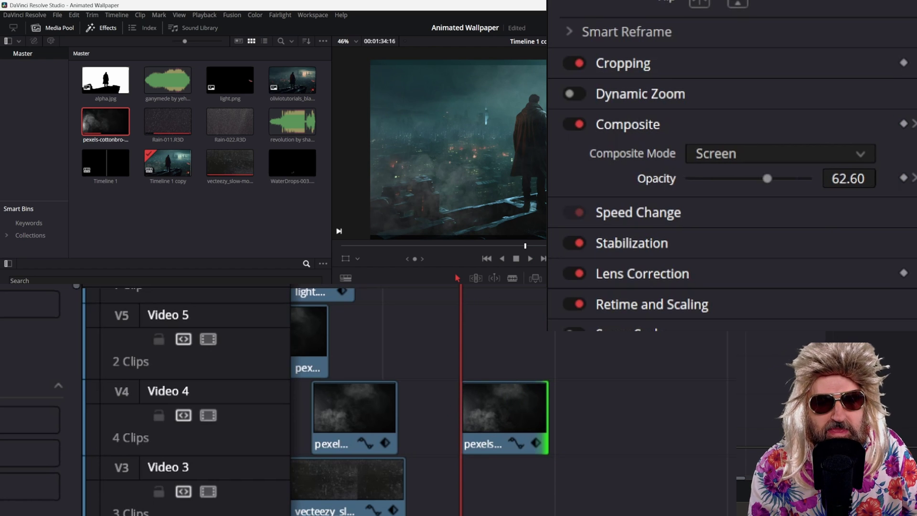
# Keyframe 62.60 opacity near the start and set 0 at the clip's start for a fade-in.
pyautogui.press('space')
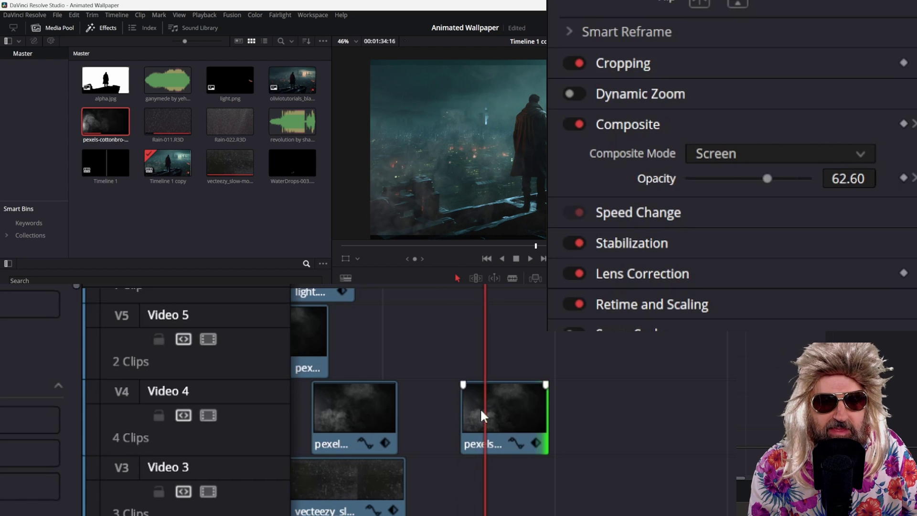
pyautogui.click(903, 178)
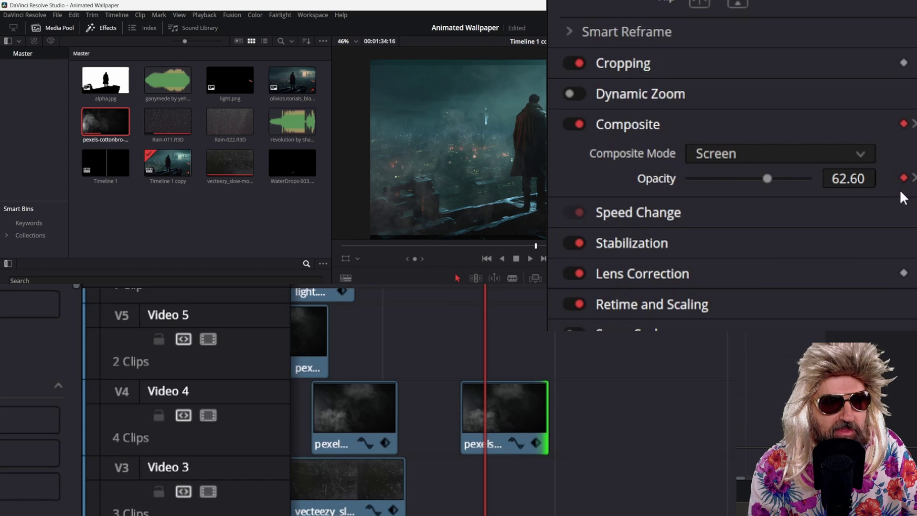
pyautogui.press('space')
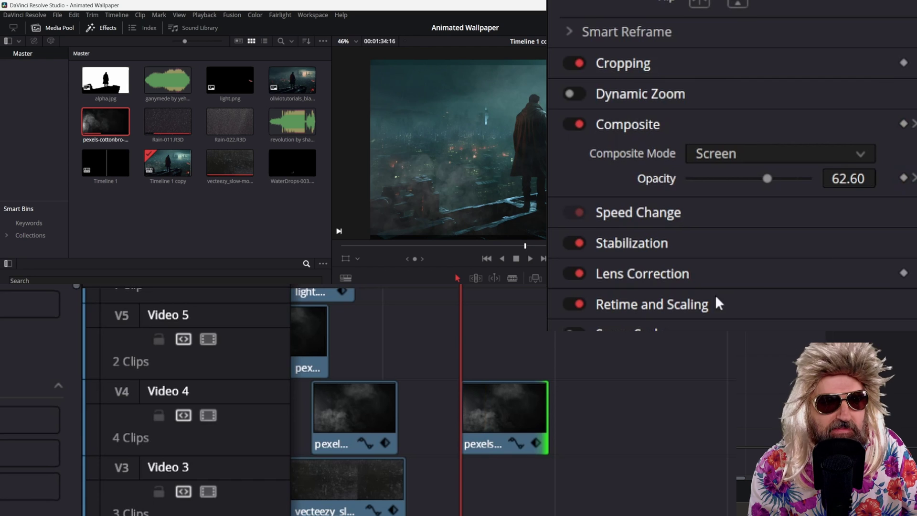
pyautogui.moveTo(772, 179); pyautogui.dragTo(642, 178)
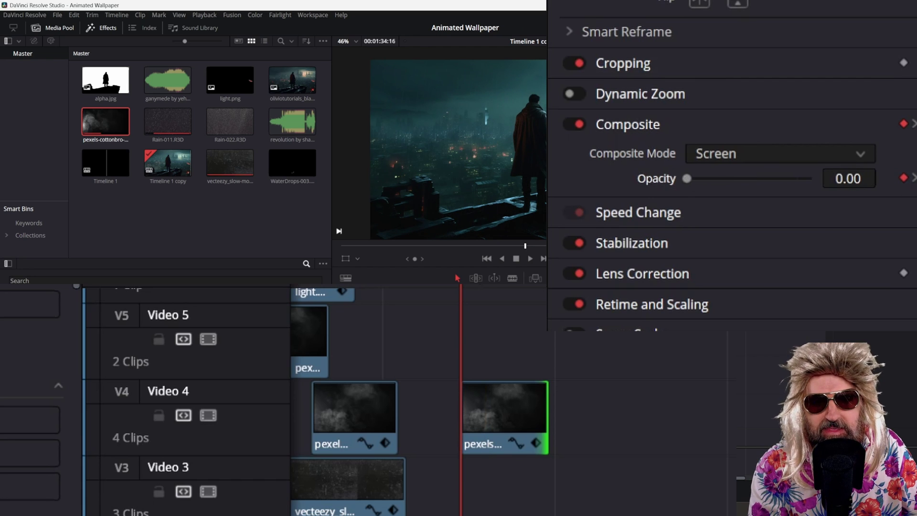
pyautogui.click(530, 259)
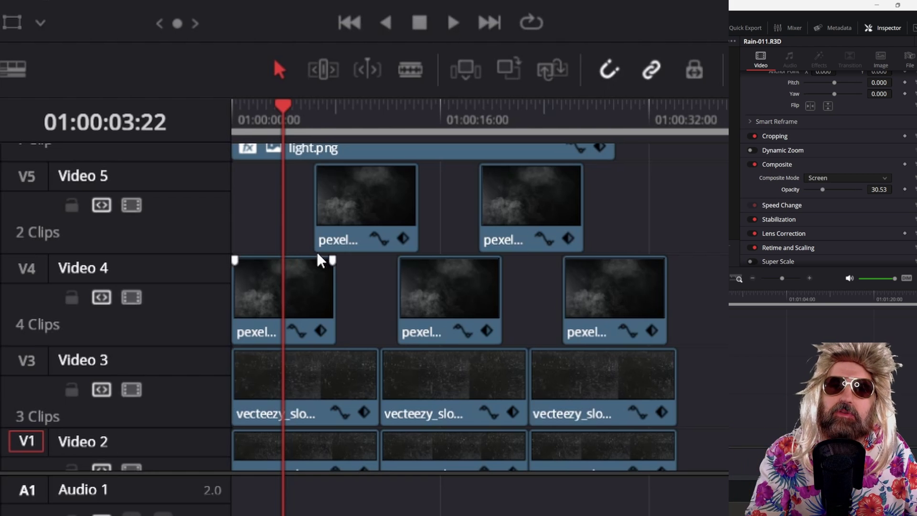
# Scrub the playhead back a few frames to check the light.png glow over the city.
pyautogui.moveTo(284, 268); pyautogui.dragTo(279, 275)
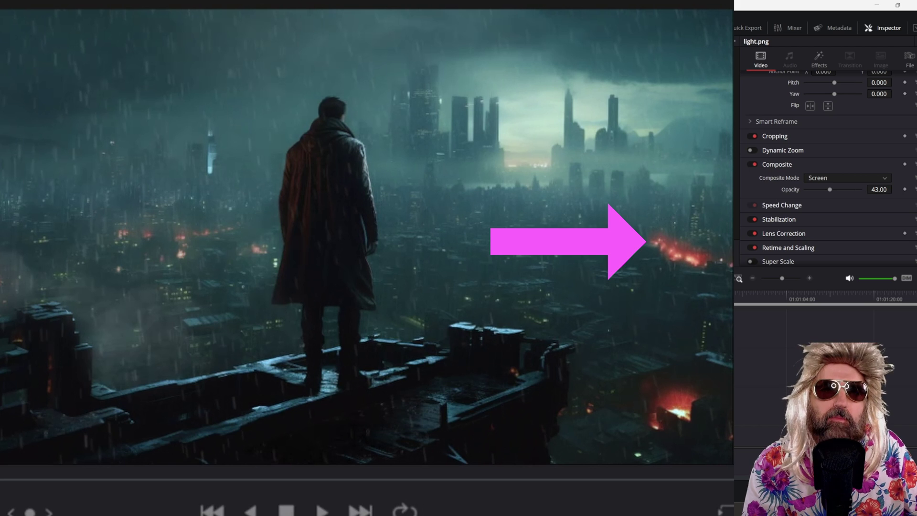
# Show the Effects Library with its Toolbox below the media pool.
pyautogui.click(820, 67)
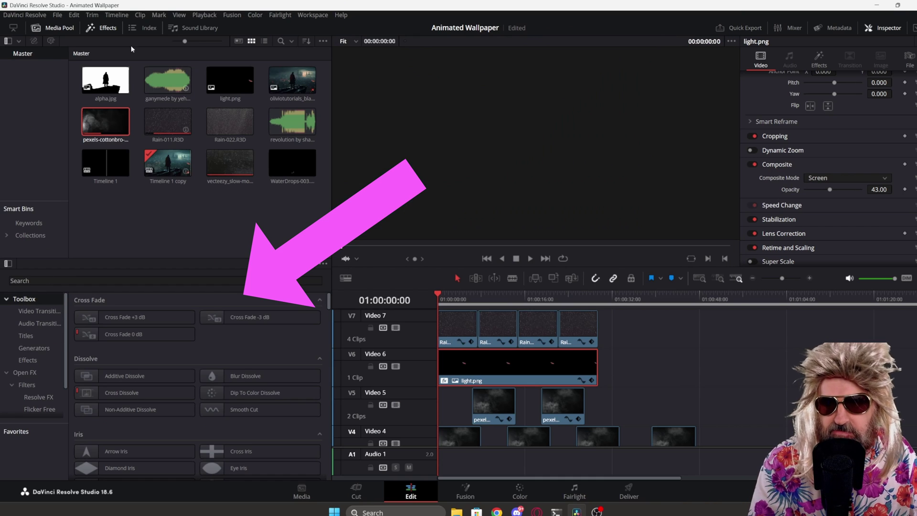
# Search Open FX for 'flick', apply Flicker Addition to light.png, and scrub to preview.
pyautogui.click(100, 29)
pyautogui.click(101, 29)
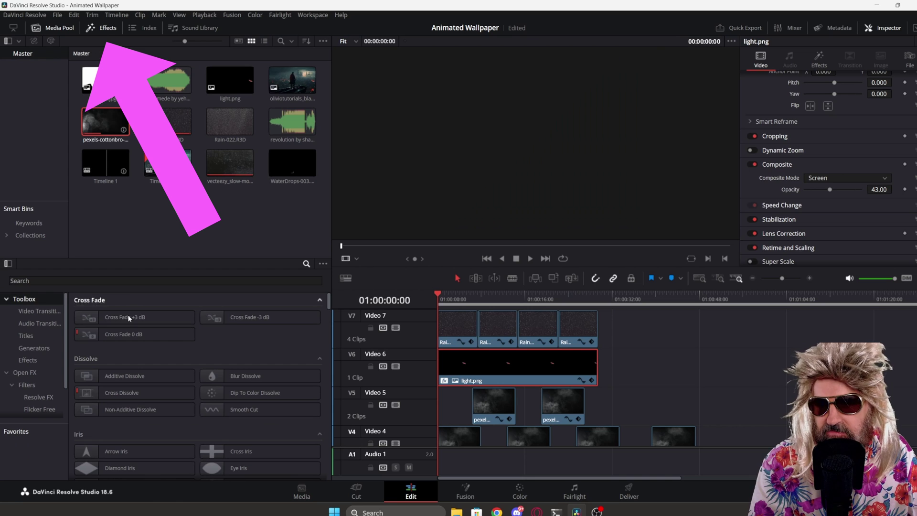
pyautogui.scroll(-1, 21, 342)
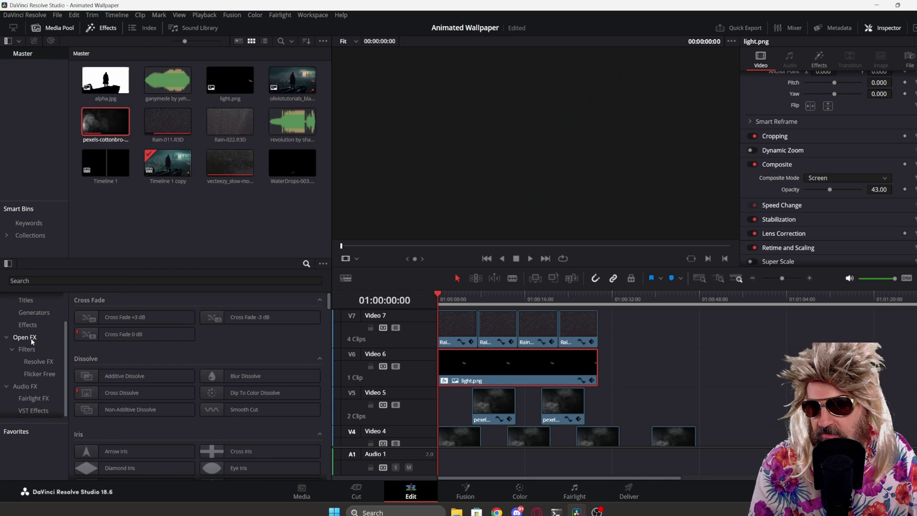
pyautogui.click(29, 348)
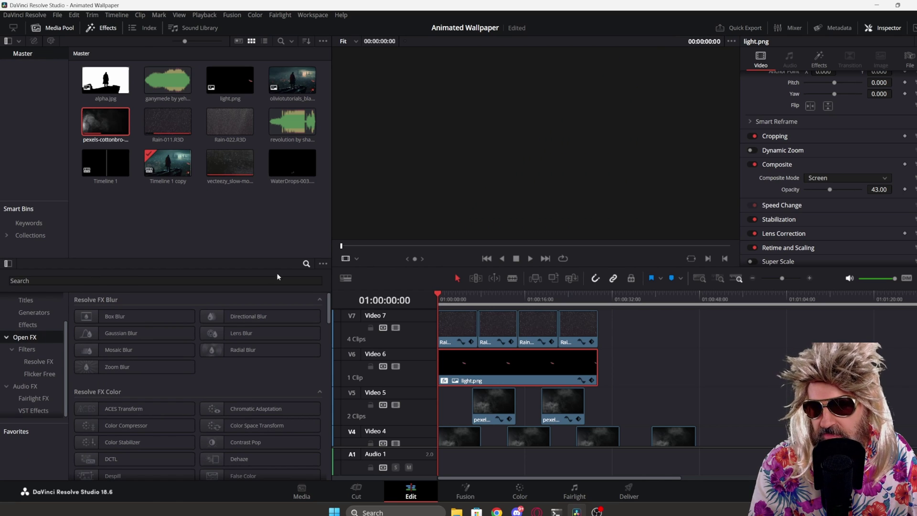
pyautogui.click(34, 284)
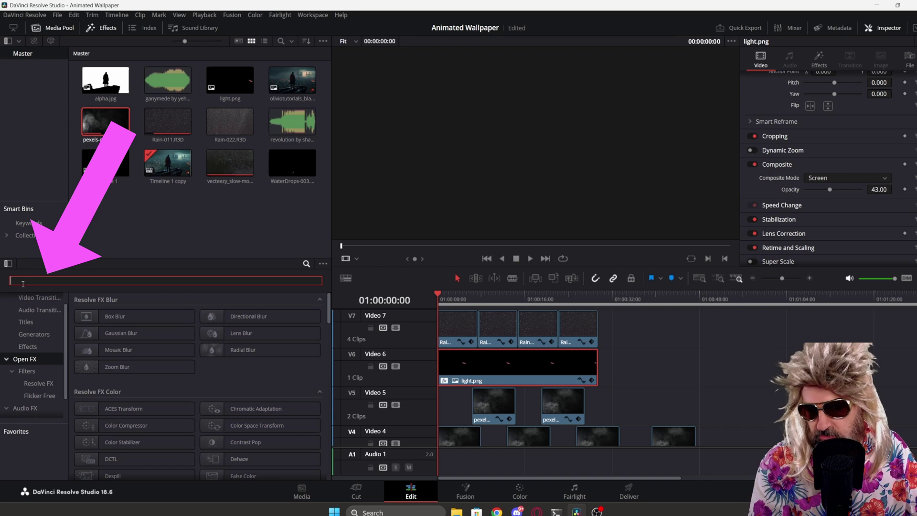
pyautogui.write('flick')
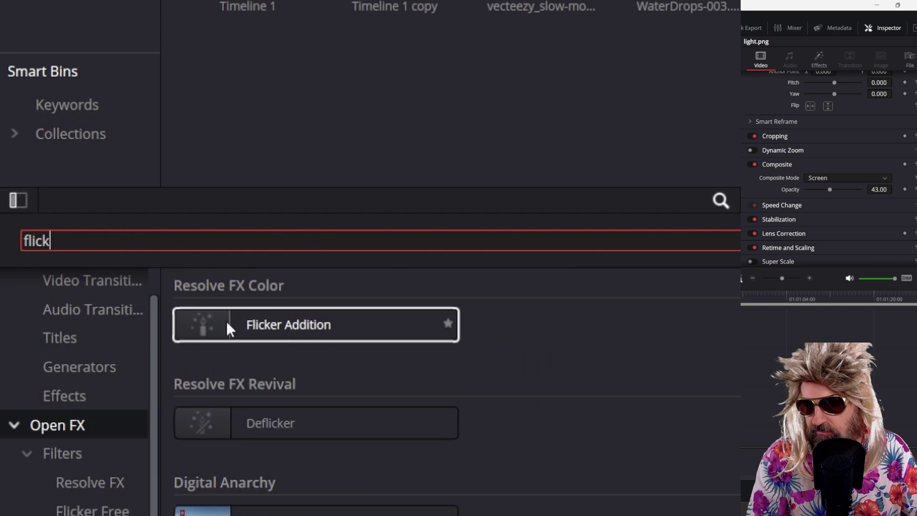
pyautogui.doubleClick(280, 323)
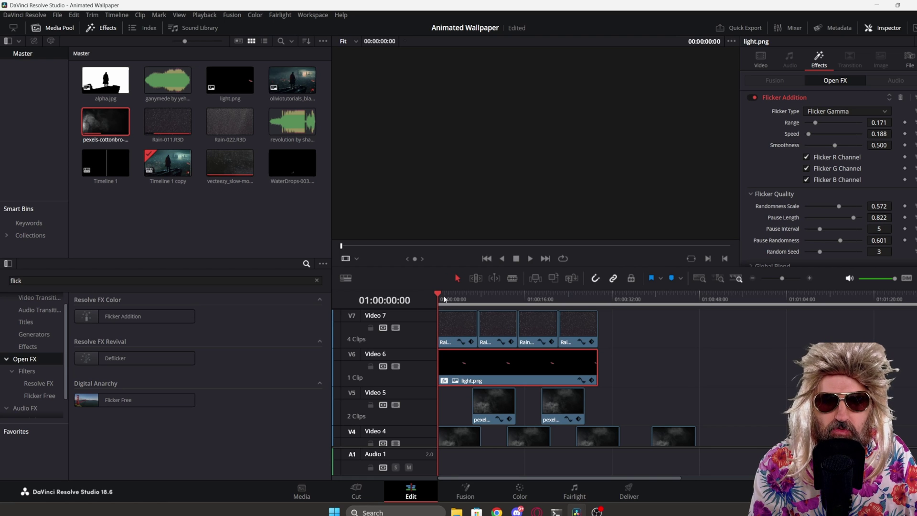
pyautogui.moveTo(445, 299); pyautogui.dragTo(433, 319)
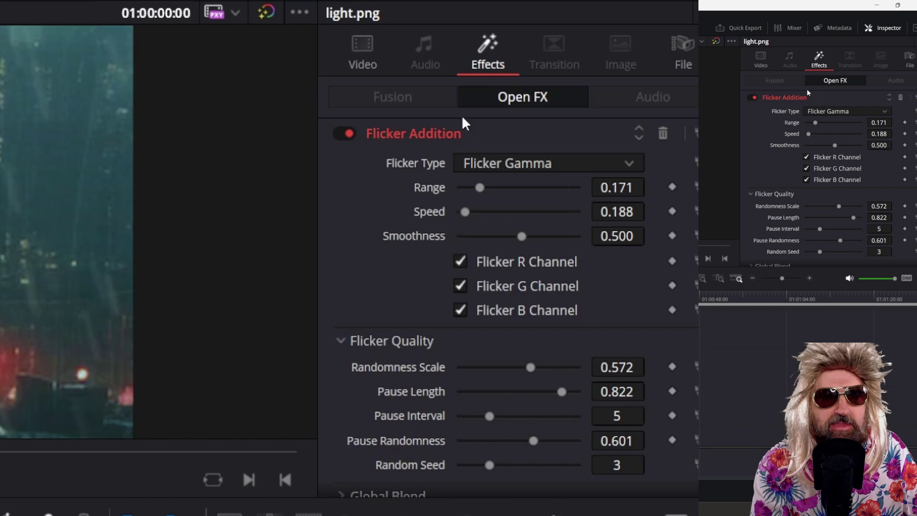
# Switch the Inspector from the Effects tab back to light.png's Video tab.
pyautogui.click(362, 53)
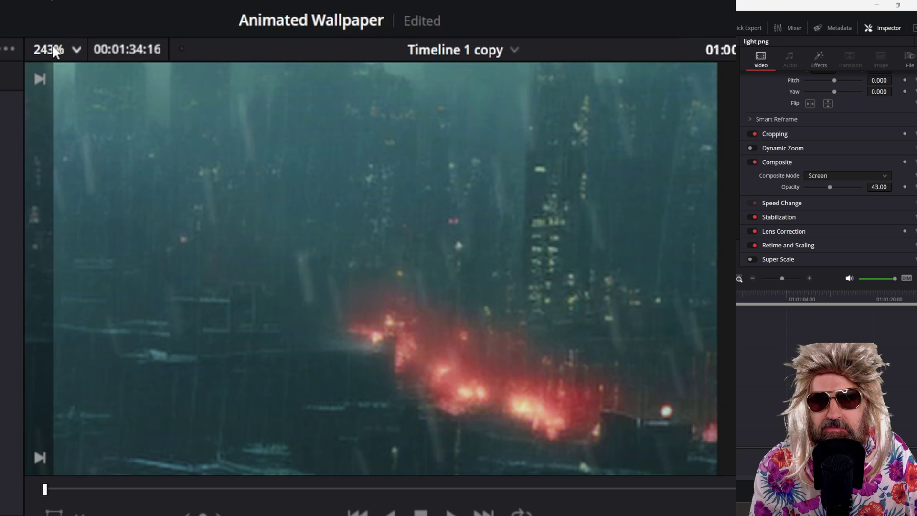
# Set the viewer zoom to Fit, visit the Color page with Shift+6, and return to Edit.
pyautogui.click(77, 50)
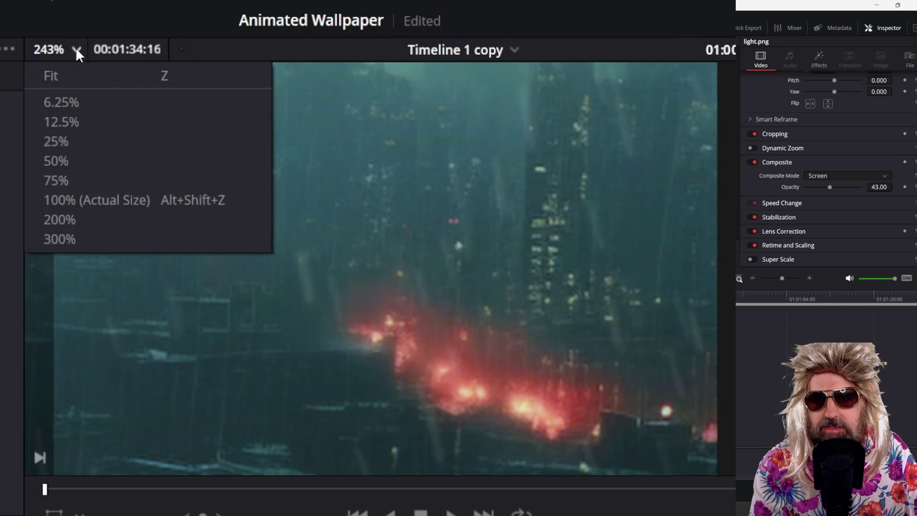
pyautogui.click(56, 78)
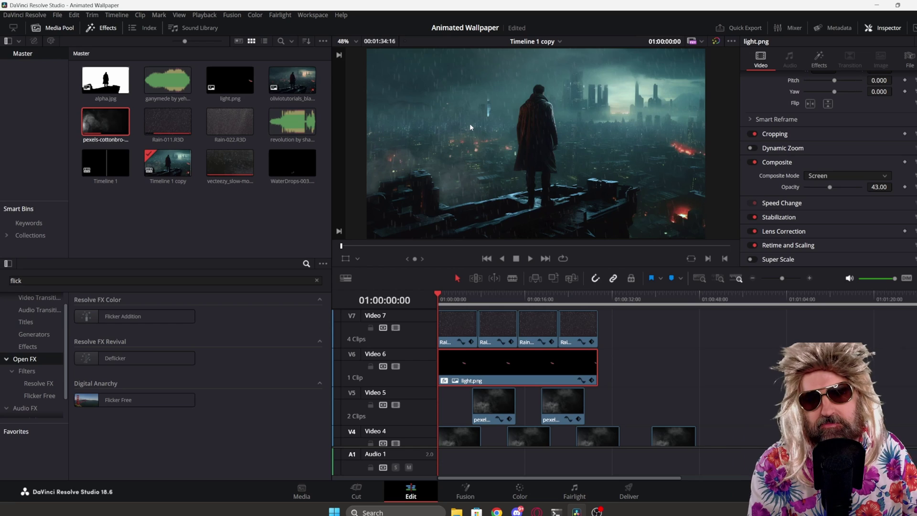
pyautogui.hotkey('shift', '6')
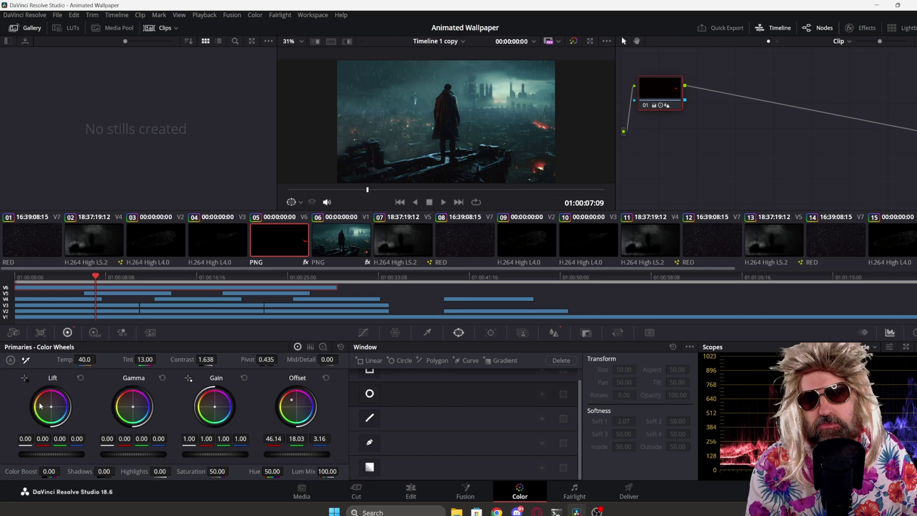
pyautogui.hotkey('shift', '4')
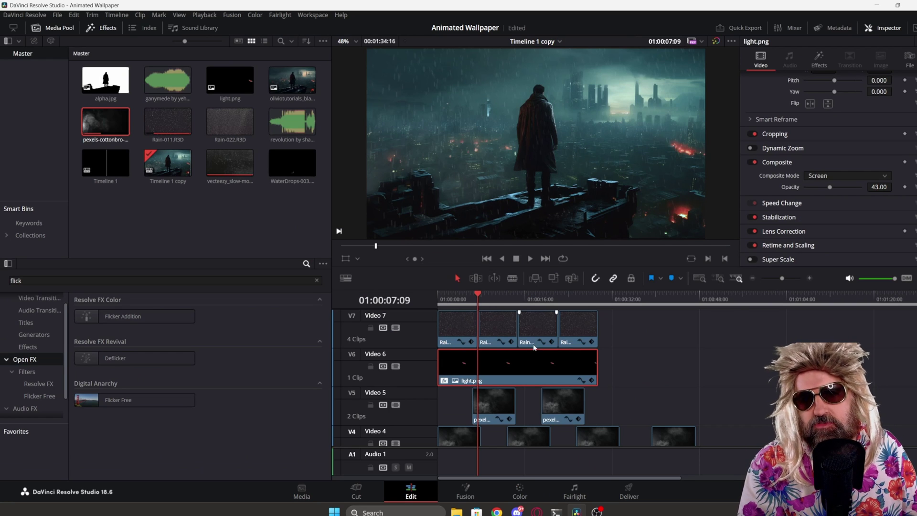
# Scrub the timeline and preview the Rain-011.R3D and Rain-022.R3D clips in the Media Pool.
pyautogui.click(463, 299)
pyautogui.moveTo(463, 299)
pyautogui.mouseDown()
pyautogui.moveTo(500, 300)
pyautogui.moveTo(456, 301)
pyautogui.mouseUp()
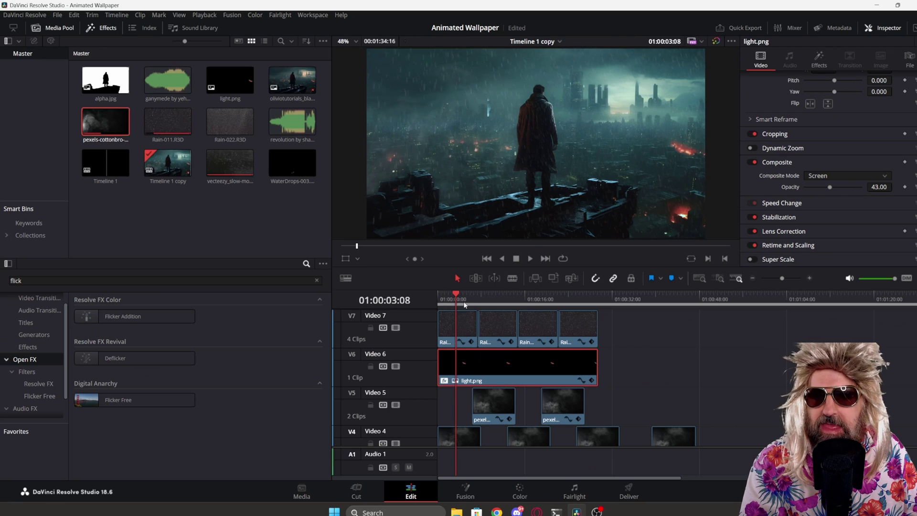
pyautogui.click(158, 121)
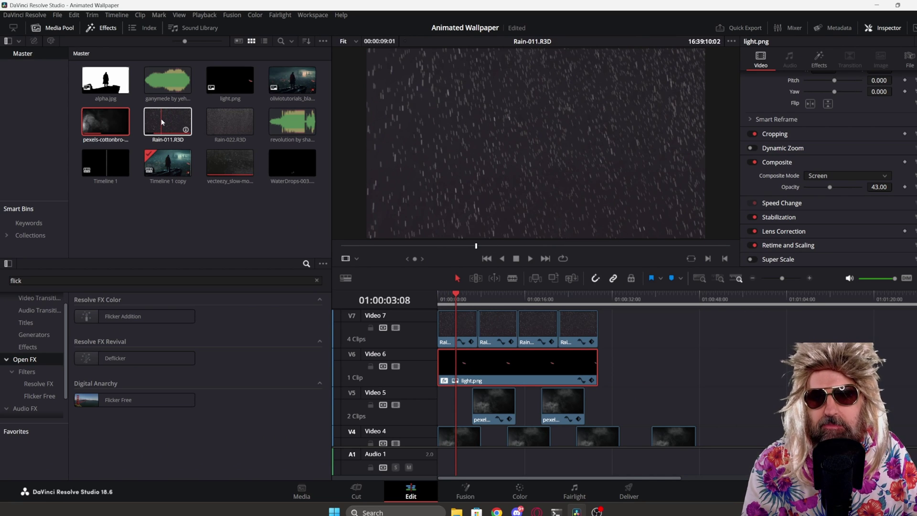
pyautogui.click(227, 124)
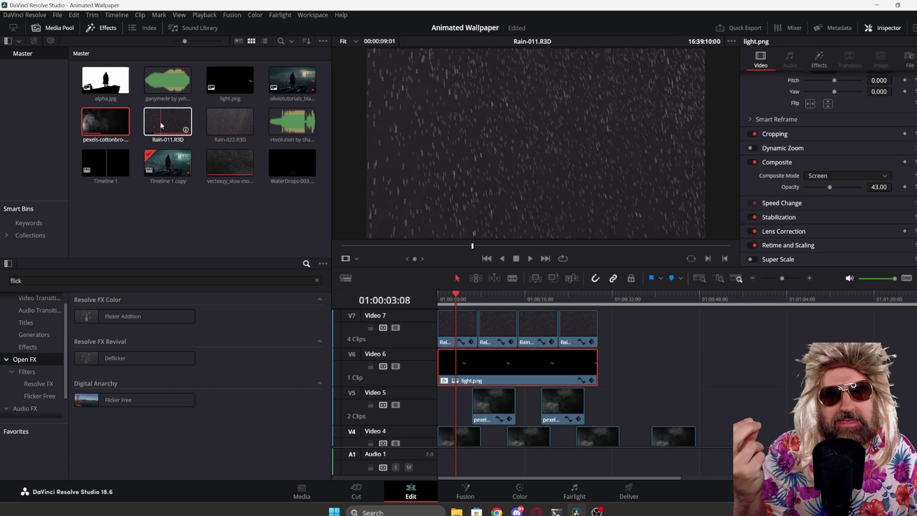
# Place Rain-011.R3D on Video 7 after the rain clips and trim its head to the playhead.
pyautogui.moveTo(160, 121); pyautogui.dragTo(625, 294)
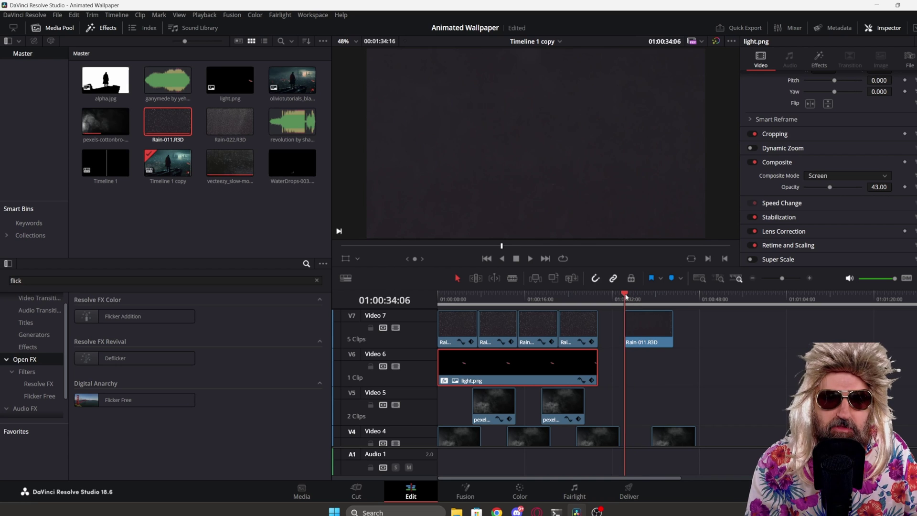
pyautogui.press('space')
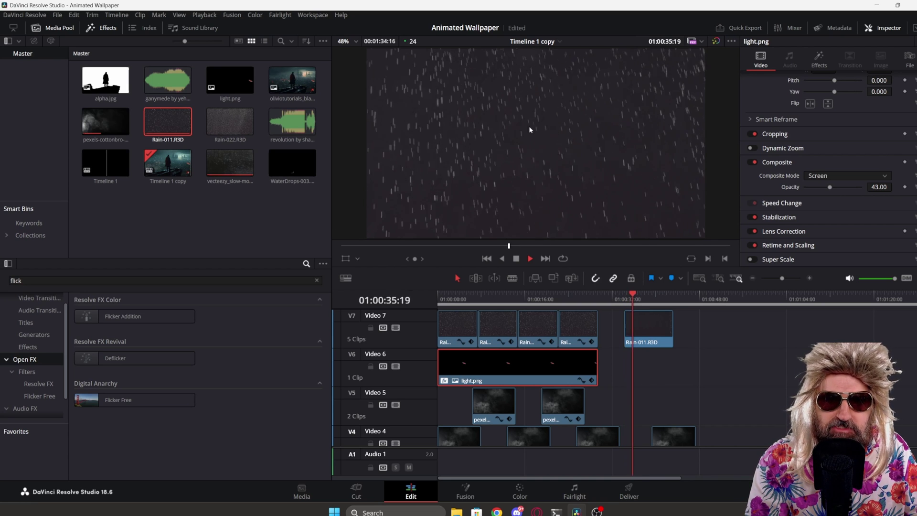
pyautogui.press('space')
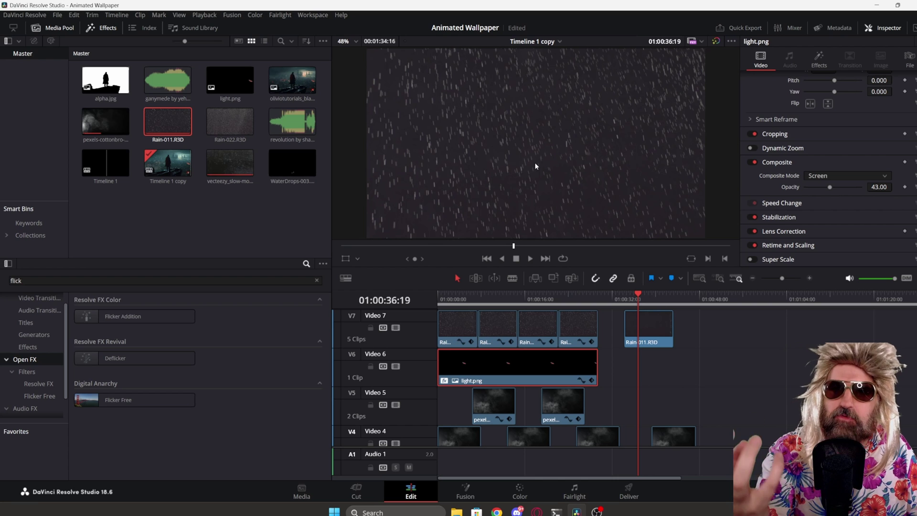
pyautogui.moveTo(626, 326); pyautogui.dragTo(641, 327)
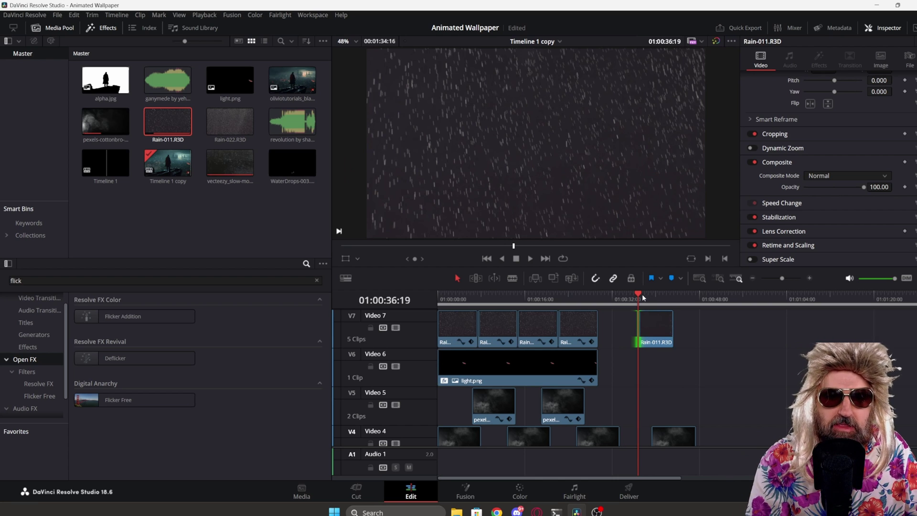
pyautogui.press('space')
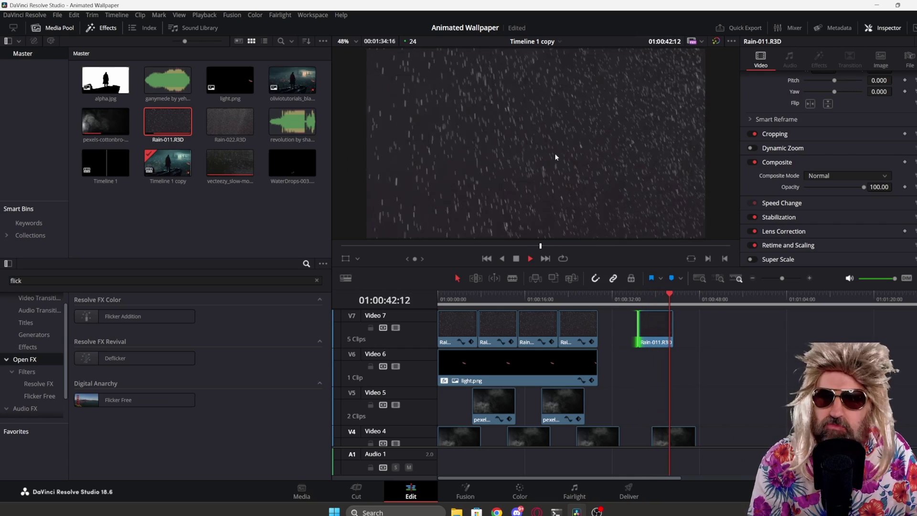
# Set the new Rain-011.R3D clip to Screen composite mode at 61.83 opacity and play it back.
pyautogui.press('space')
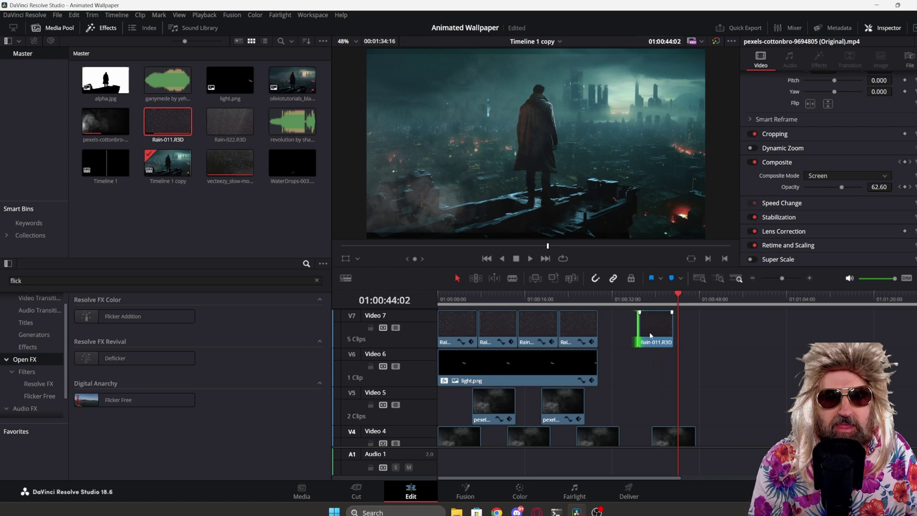
pyautogui.click(651, 302)
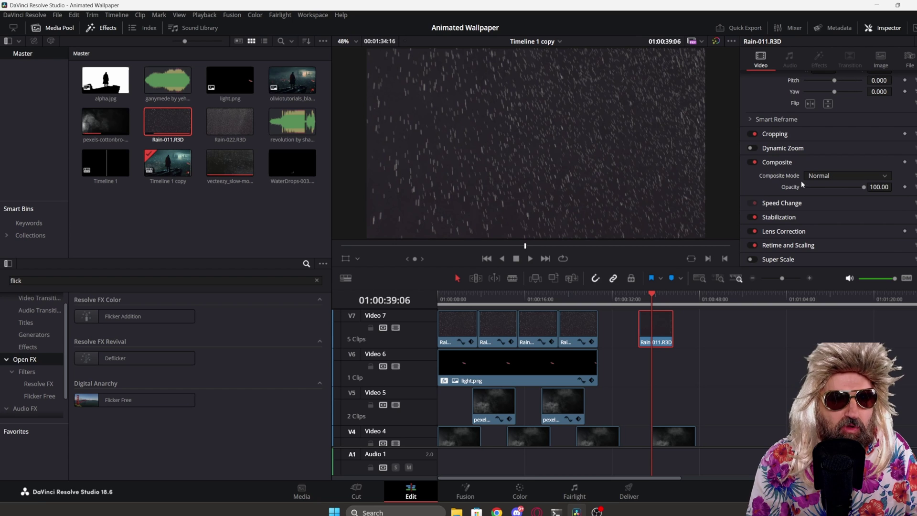
pyautogui.click(818, 176)
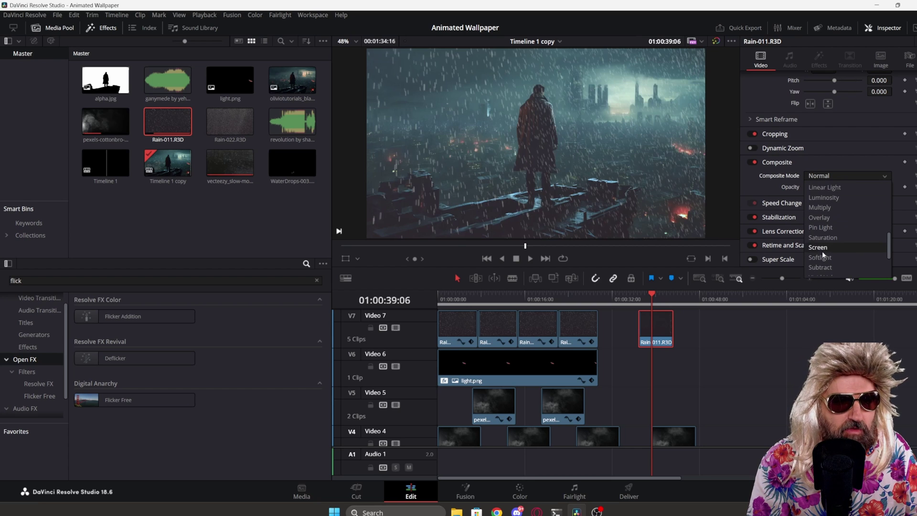
pyautogui.click(821, 249)
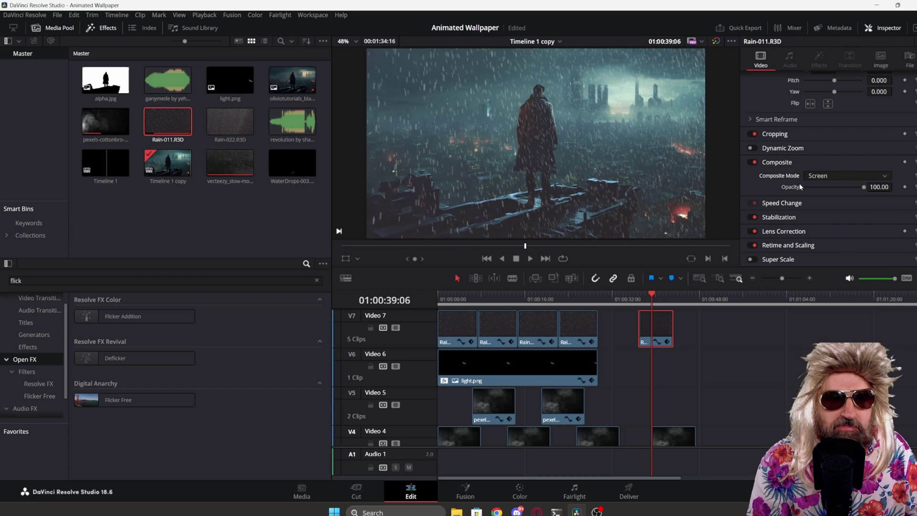
pyautogui.moveTo(864, 187); pyautogui.dragTo(842, 186)
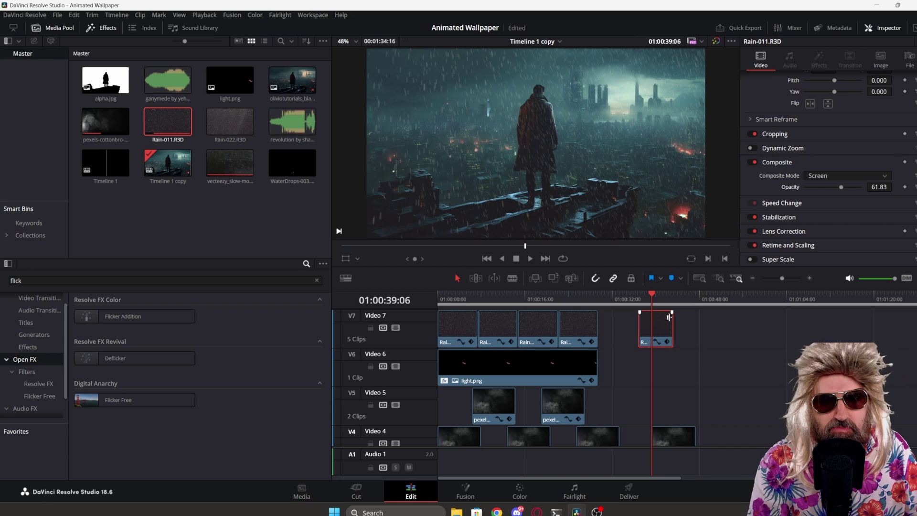
pyautogui.click(638, 298)
pyautogui.press('space')
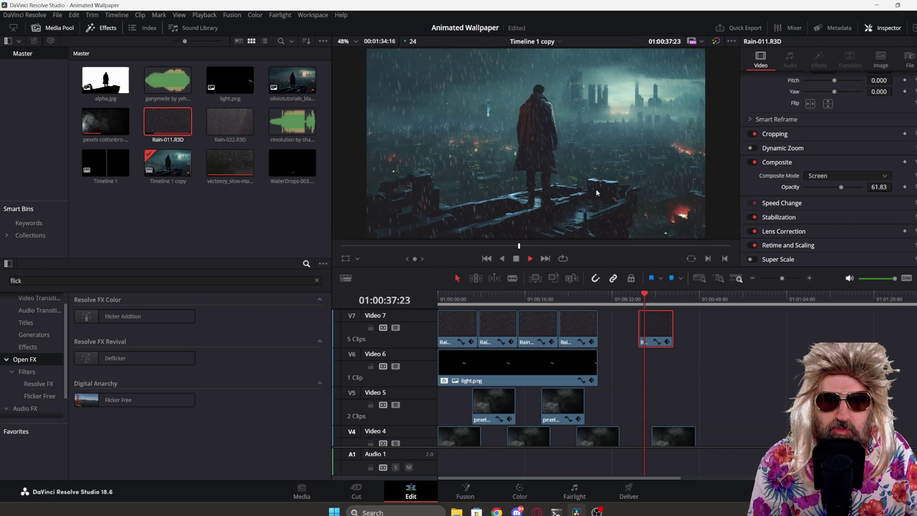
pyautogui.press('space')
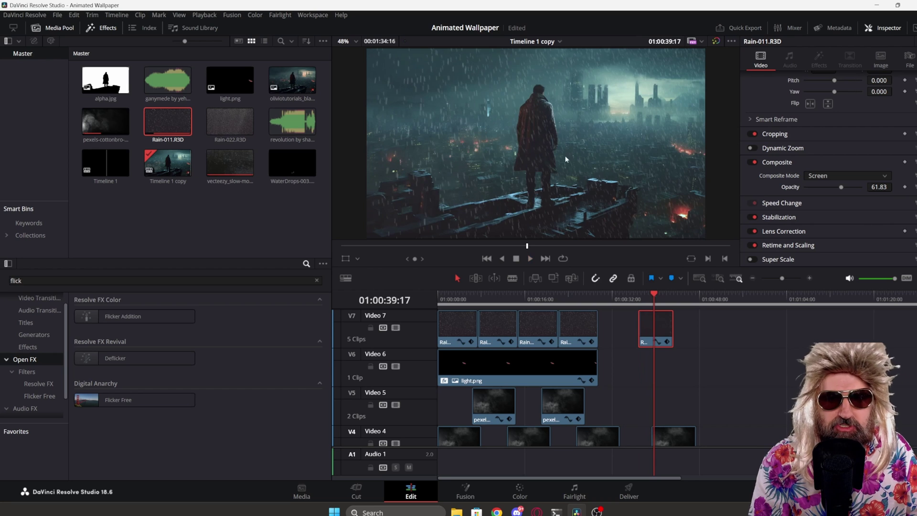